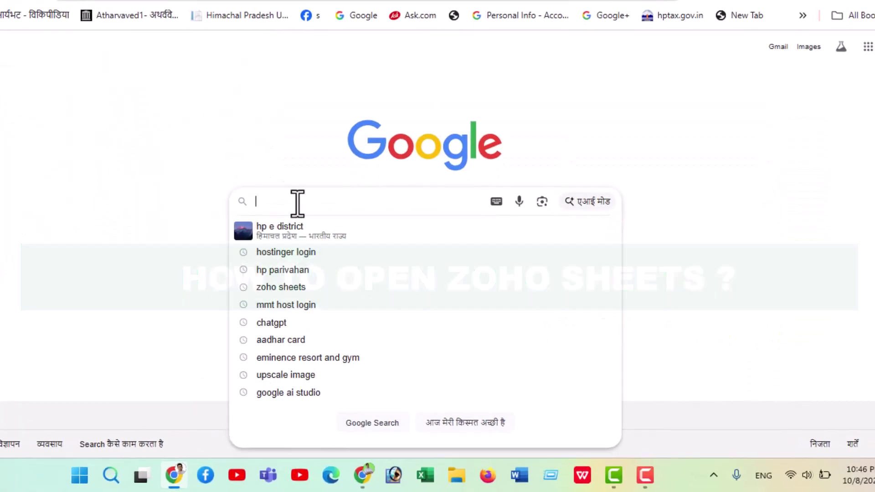
Search Google for 'zoho sheets'
{"action": "type", "text": "zoho shee"}
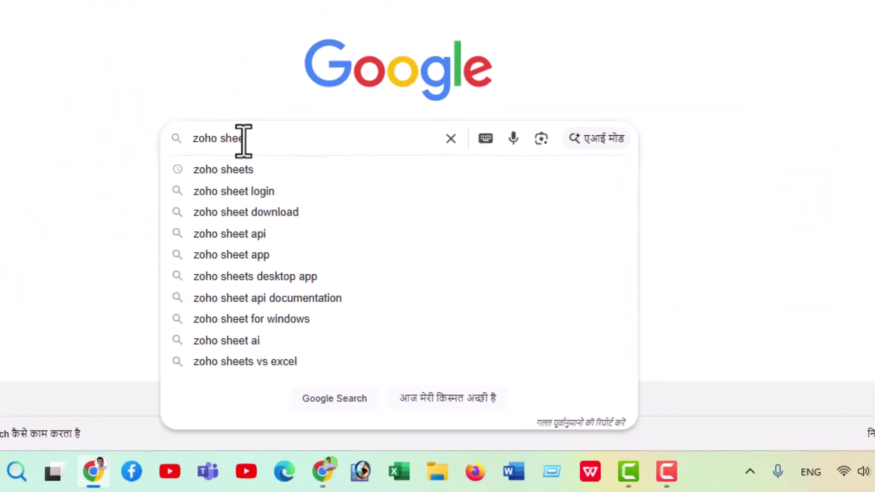
{"action": "type", "text": "ts"}
{"action": "key", "text": "Return"}
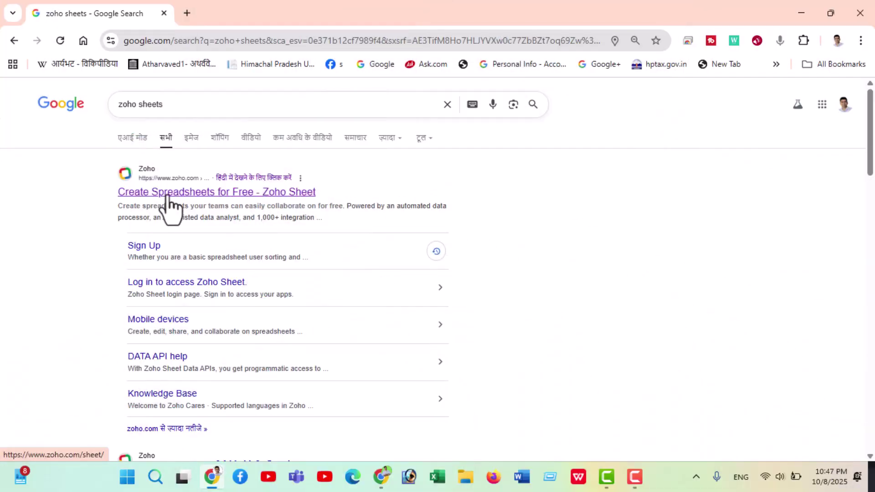
Open the zoho.com/sheet product page from the results and scroll through its features
{"action": "left_click", "coordinate": [167, 194]}
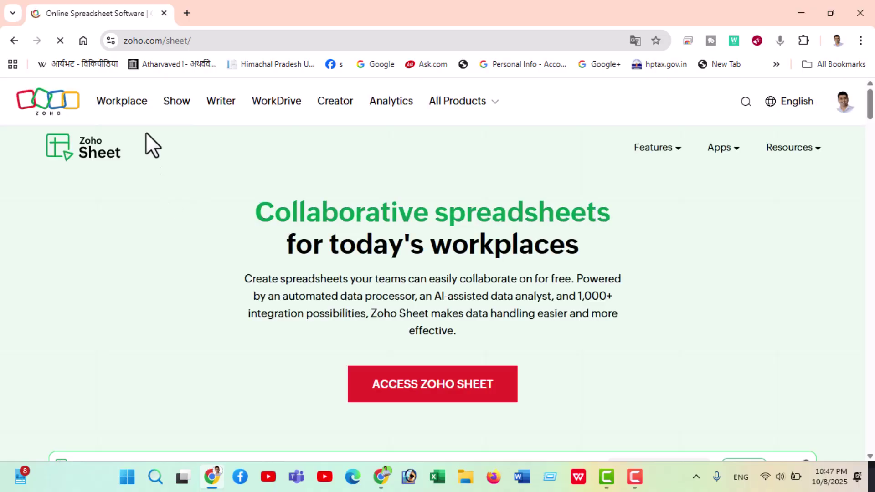
{"action": "scroll", "coordinate": [184, 238], "scroll_direction": "down", "scroll_amount": 3}
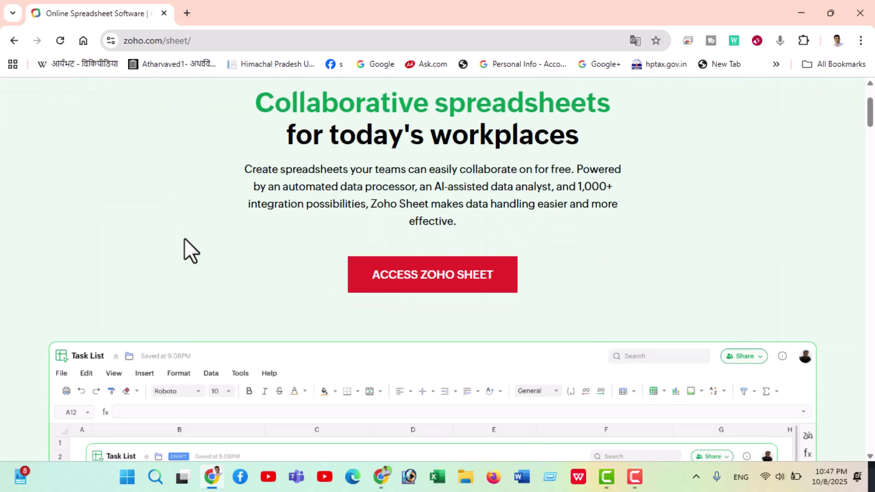
{"action": "scroll", "coordinate": [184, 238], "scroll_direction": "down", "scroll_amount": 2}
{"action": "scroll", "coordinate": [185, 238], "scroll_direction": "down", "scroll_amount": 3}
{"action": "scroll", "coordinate": [185, 238], "scroll_direction": "down", "scroll_amount": 4}
{"action": "scroll", "coordinate": [185, 238], "scroll_direction": "down", "scroll_amount": 5}
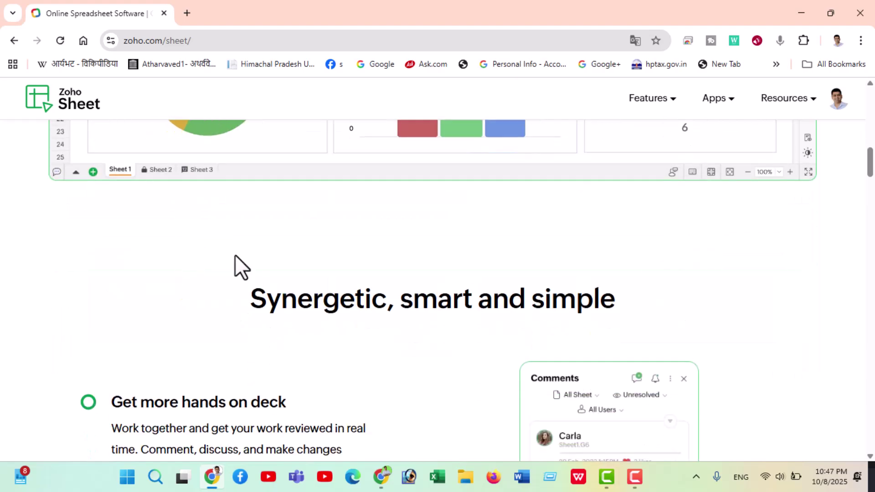
{"action": "scroll", "coordinate": [234, 255], "scroll_direction": "down", "scroll_amount": 3}
{"action": "scroll", "coordinate": [282, 256], "scroll_direction": "down", "scroll_amount": 3}
{"action": "scroll", "coordinate": [283, 259], "scroll_direction": "up", "scroll_amount": 8}
{"action": "scroll", "coordinate": [293, 278], "scroll_direction": "up", "scroll_amount": 5}
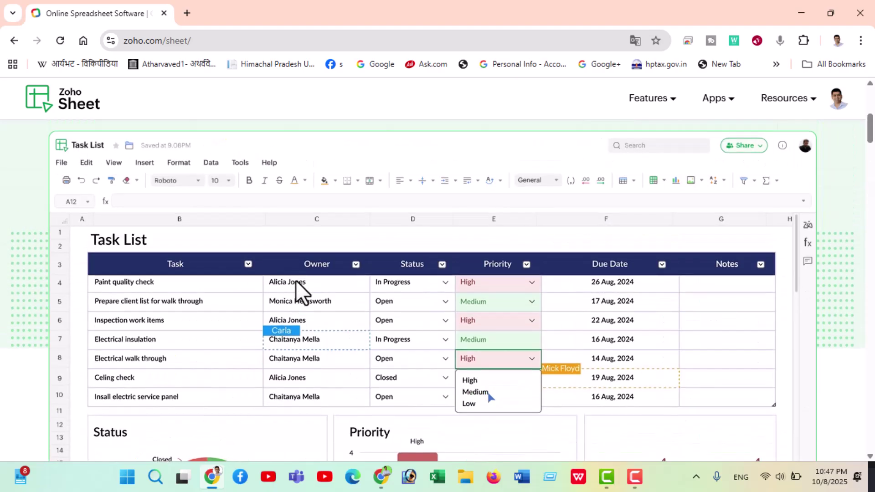
{"action": "scroll", "coordinate": [296, 280], "scroll_direction": "up", "scroll_amount": 6}
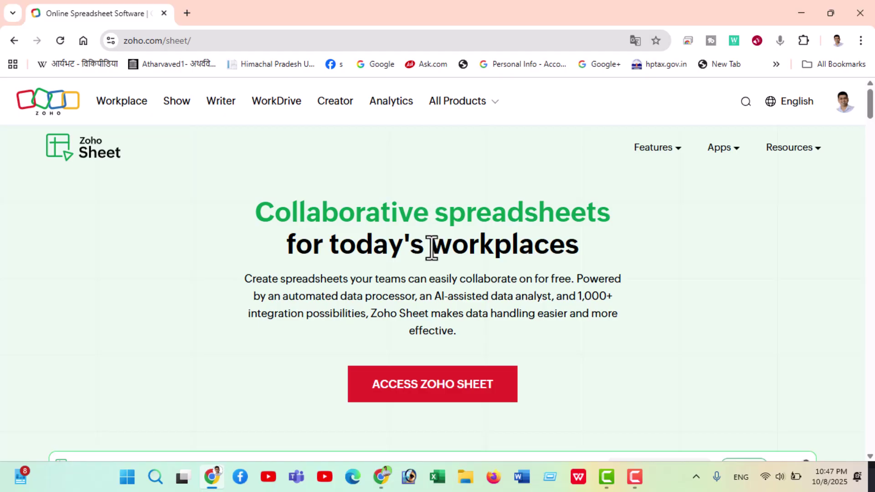
{"action": "scroll", "coordinate": [432, 248], "scroll_direction": "down", "scroll_amount": 3}
{"action": "scroll", "coordinate": [430, 260], "scroll_direction": "down", "scroll_amount": 4}
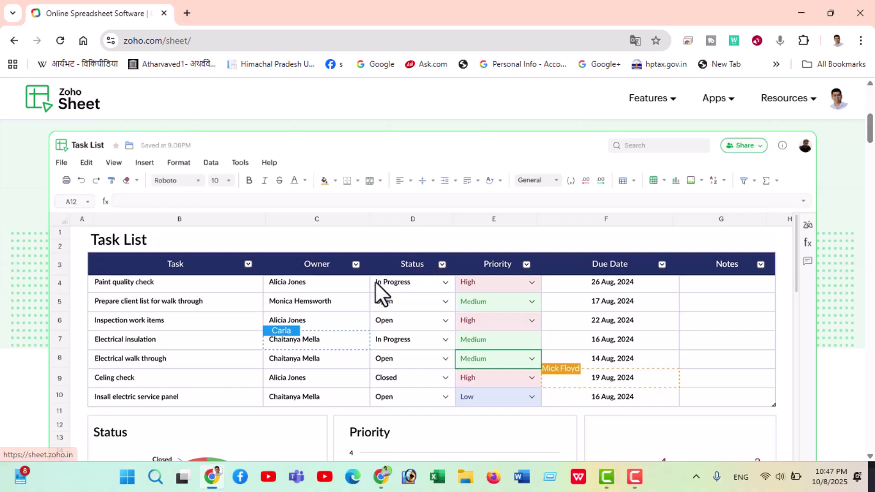
{"action": "scroll", "coordinate": [375, 282], "scroll_direction": "down", "scroll_amount": 3}
{"action": "scroll", "coordinate": [369, 300], "scroll_direction": "down", "scroll_amount": 1}
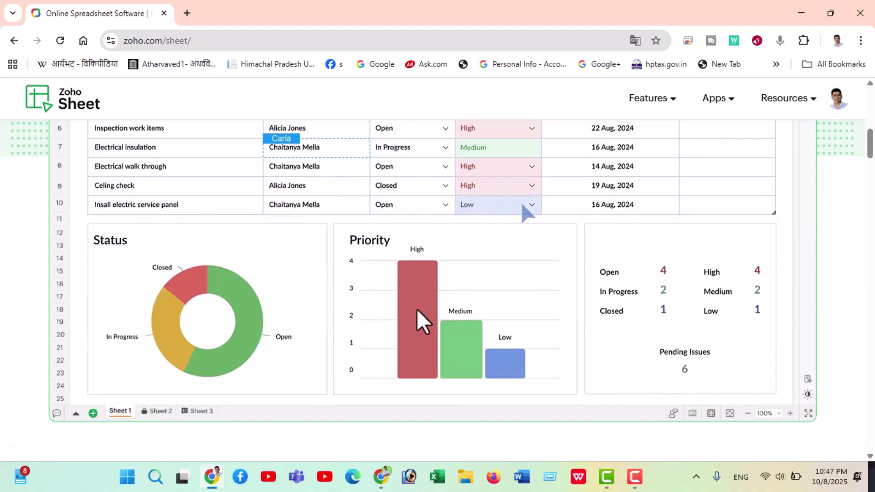
{"action": "scroll", "coordinate": [419, 314], "scroll_direction": "down", "scroll_amount": 5}
{"action": "scroll", "coordinate": [426, 319], "scroll_direction": "down", "scroll_amount": 4}
{"action": "scroll", "coordinate": [425, 319], "scroll_direction": "down", "scroll_amount": 2}
{"action": "scroll", "coordinate": [425, 318], "scroll_direction": "down", "scroll_amount": 4}
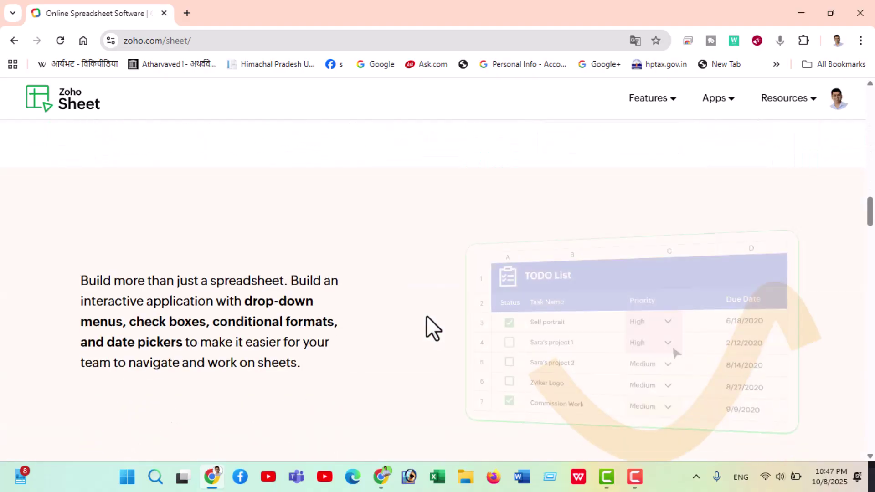
{"action": "scroll", "coordinate": [426, 315], "scroll_direction": "down", "scroll_amount": 5}
{"action": "scroll", "coordinate": [425, 312], "scroll_direction": "up", "scroll_amount": 4}
{"action": "scroll", "coordinate": [419, 311], "scroll_direction": "down", "scroll_amount": 5}
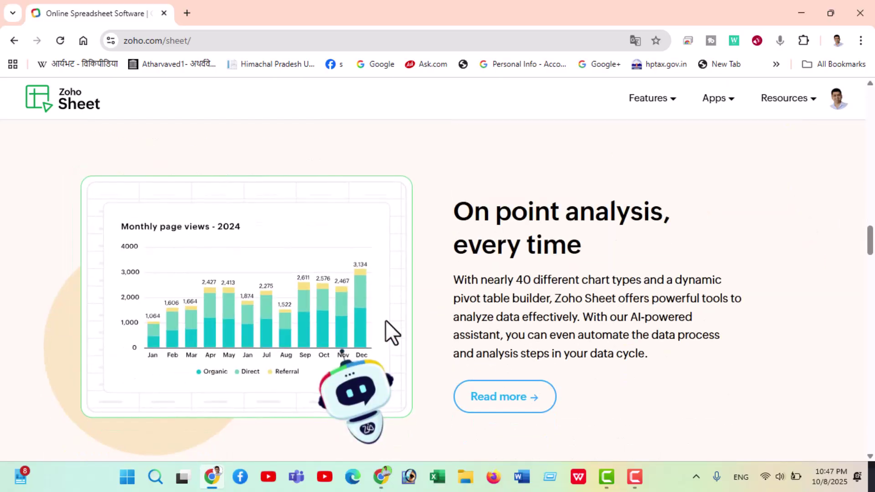
{"action": "scroll", "coordinate": [397, 325], "scroll_direction": "up", "scroll_amount": 4}
{"action": "scroll", "coordinate": [397, 325], "scroll_direction": "up", "scroll_amount": 4}
{"action": "scroll", "coordinate": [397, 325], "scroll_direction": "up", "scroll_amount": 4}
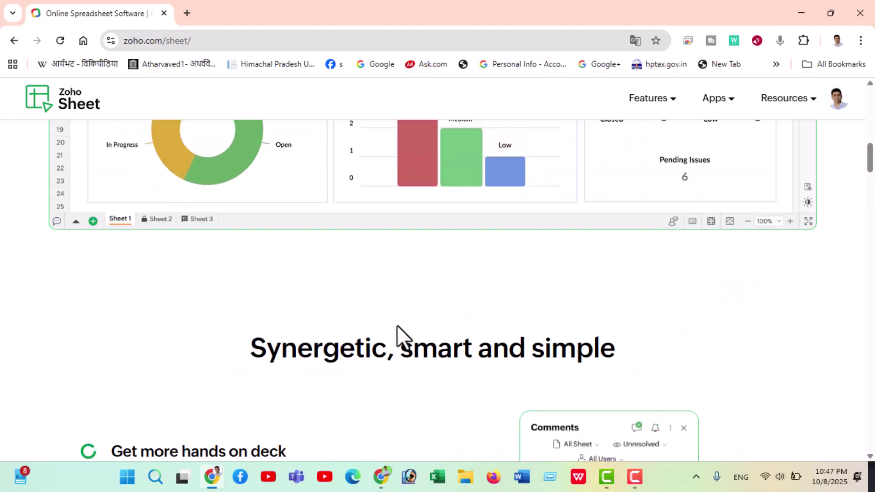
{"action": "scroll", "coordinate": [397, 325], "scroll_direction": "up", "scroll_amount": 3}
{"action": "scroll", "coordinate": [398, 324], "scroll_direction": "up", "scroll_amount": 5}
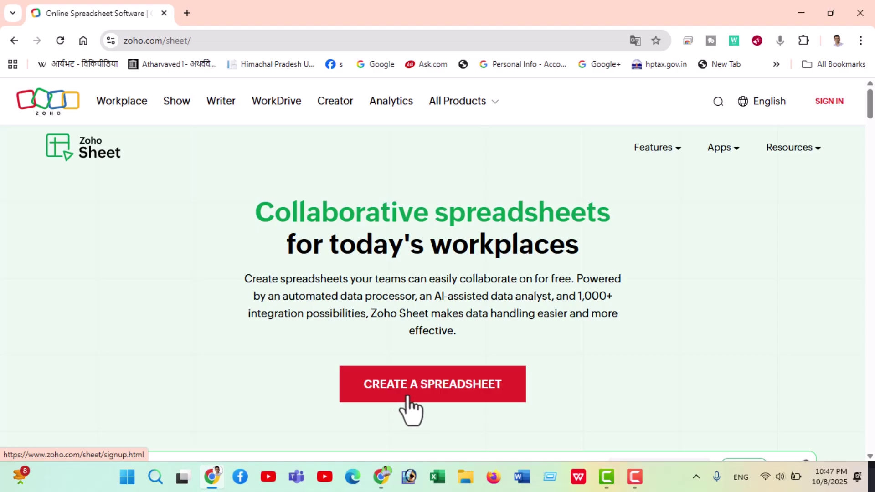
Start from CREATE A SPREADSHEET and sign in to Zoho Sheet with a Google account
{"action": "left_click", "coordinate": [407, 396]}
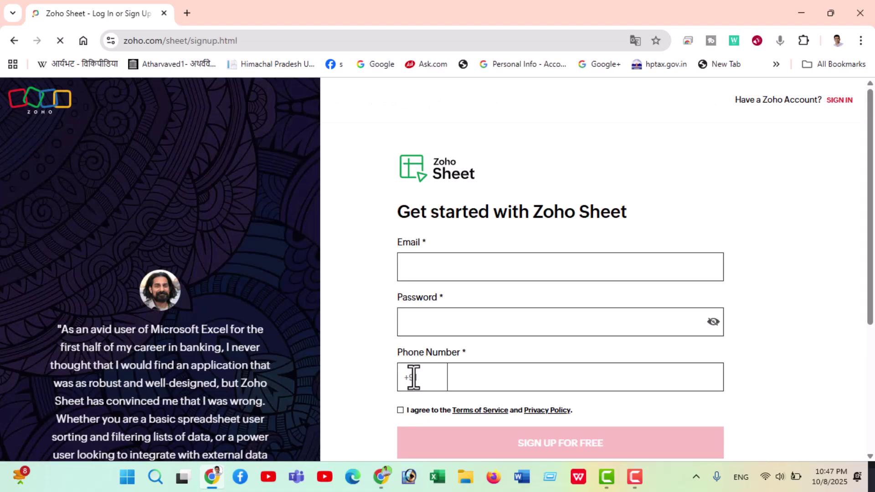
{"action": "scroll", "coordinate": [429, 182], "scroll_direction": "down", "scroll_amount": 1}
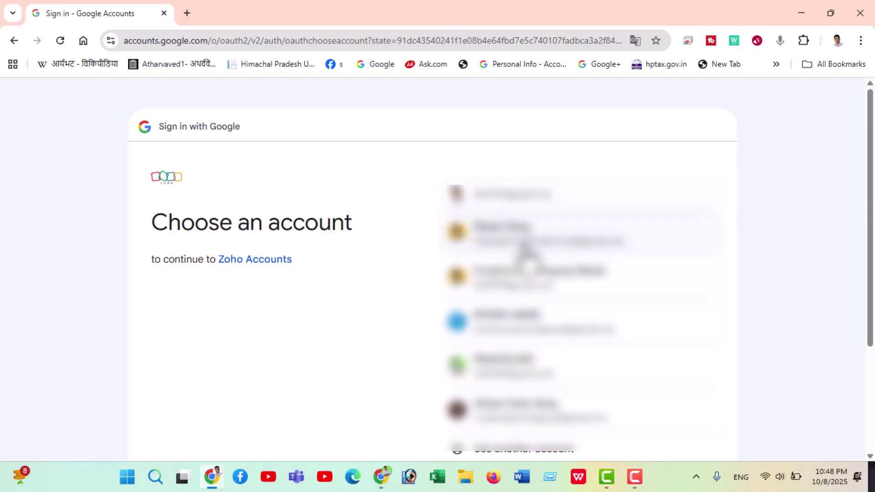
{"action": "left_click", "coordinate": [512, 201]}
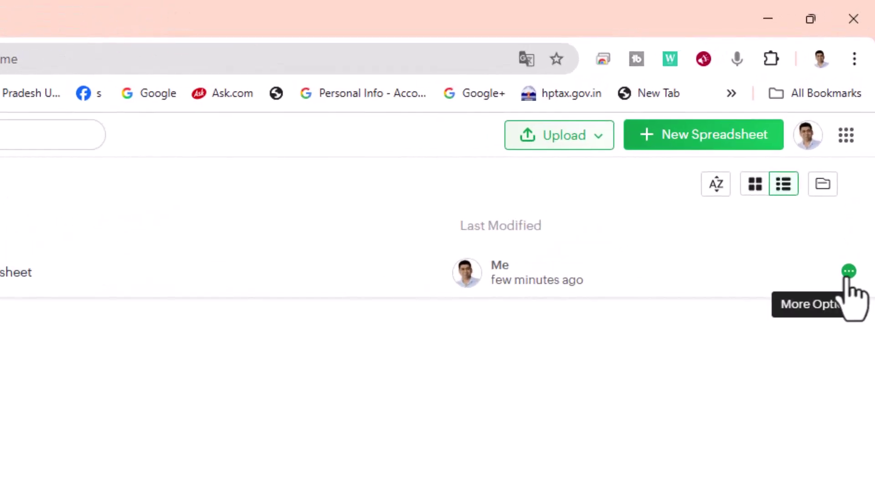
Move the Untitled Spreadsheet to the trash using its More Options menu
{"action": "left_click", "coordinate": [847, 272]}
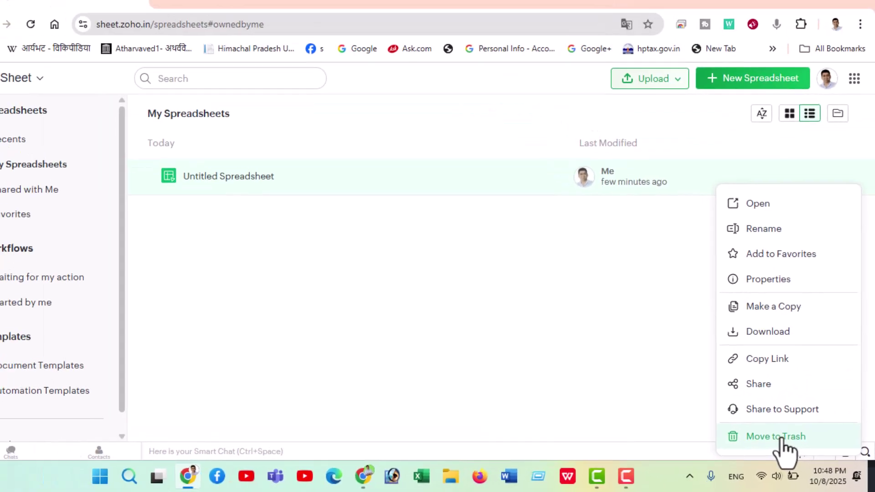
{"action": "left_click", "coordinate": [781, 438]}
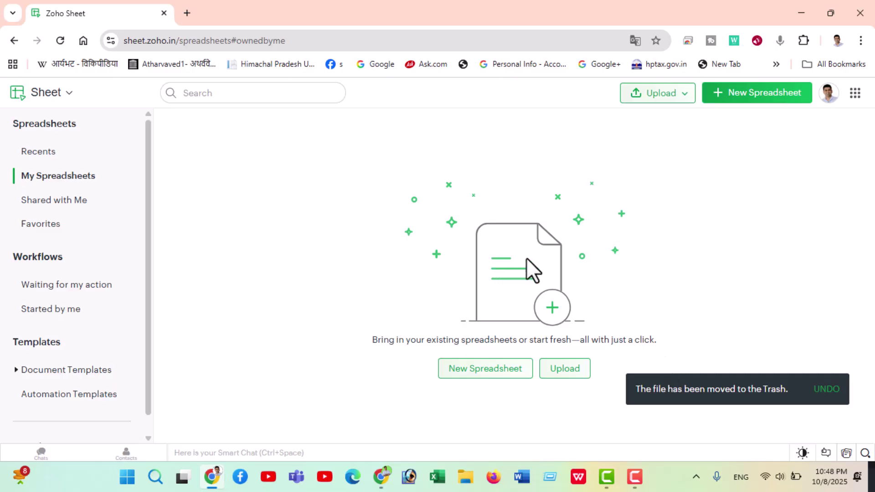
{"action": "scroll", "coordinate": [86, 255], "scroll_direction": "down", "scroll_amount": 1}
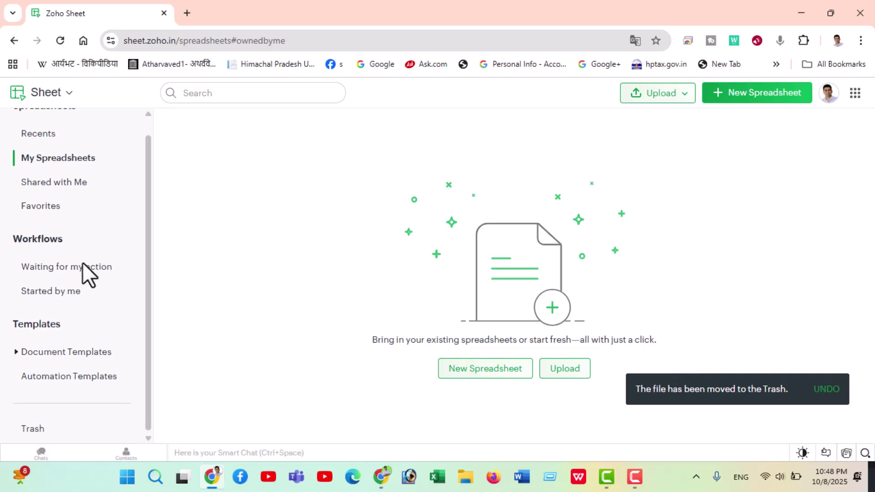
View the Trash list showing the trashed Untitled Spreadsheet
{"action": "left_click", "coordinate": [32, 427]}
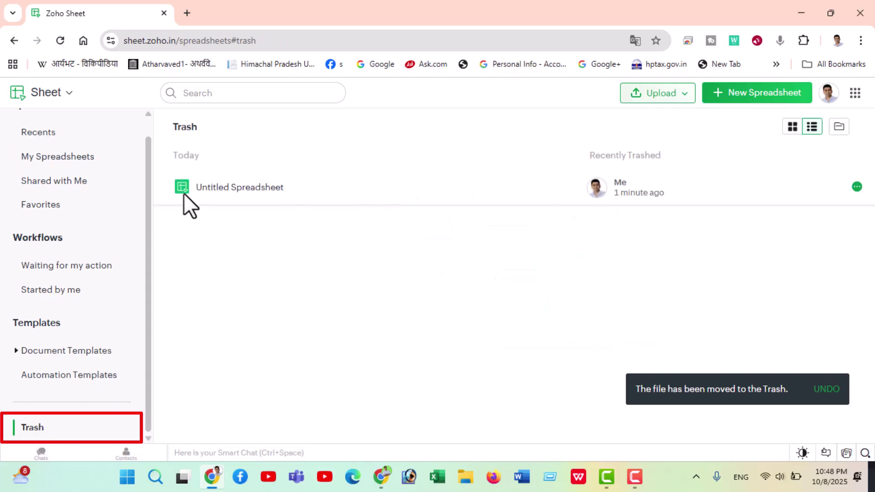
{"action": "scroll", "coordinate": [64, 192], "scroll_direction": "up", "scroll_amount": 1}
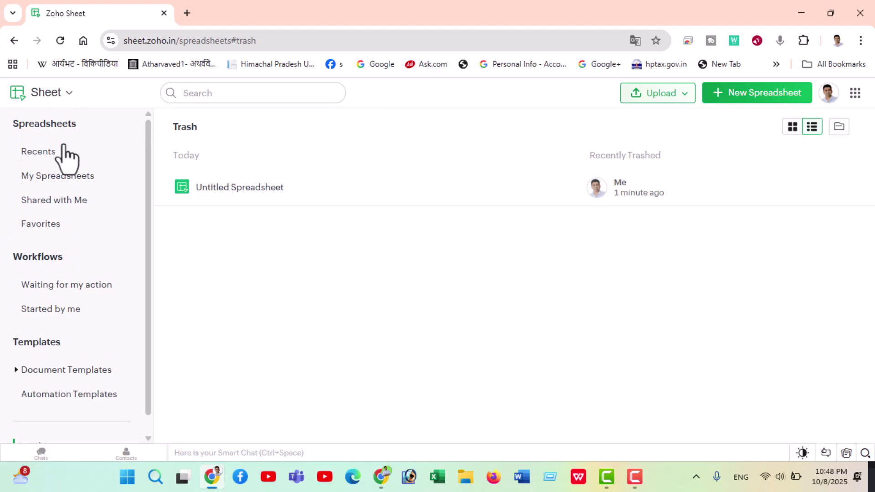
{"action": "scroll", "coordinate": [42, 346], "scroll_direction": "down", "scroll_amount": 1}
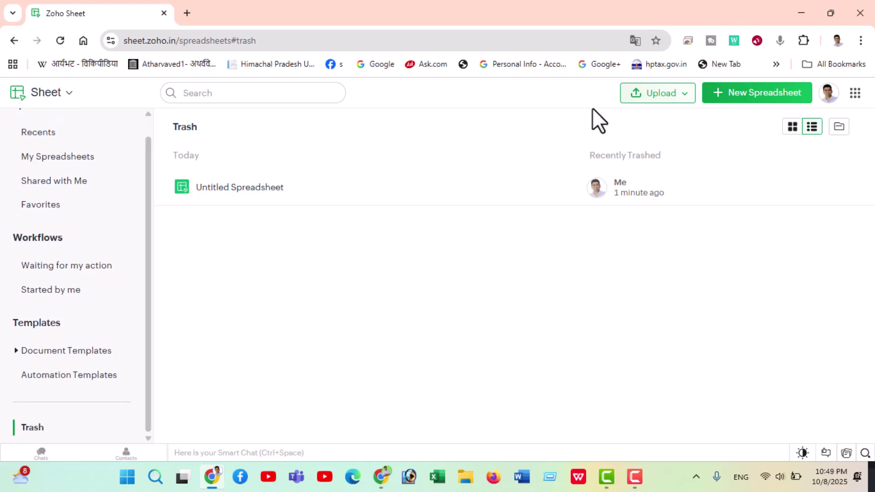
Check the Upload dropdown options, then create a blank spreadsheet with New Spreadsheet
{"action": "left_click", "coordinate": [652, 96]}
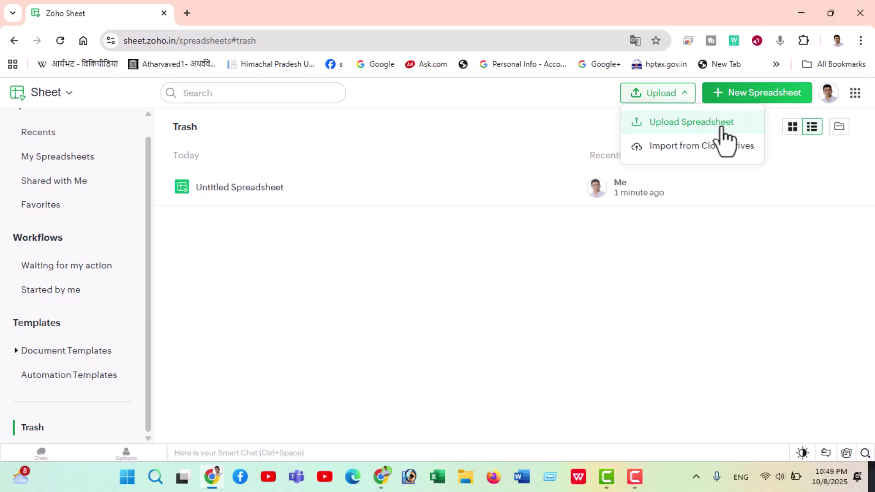
{"action": "left_click", "coordinate": [751, 97]}
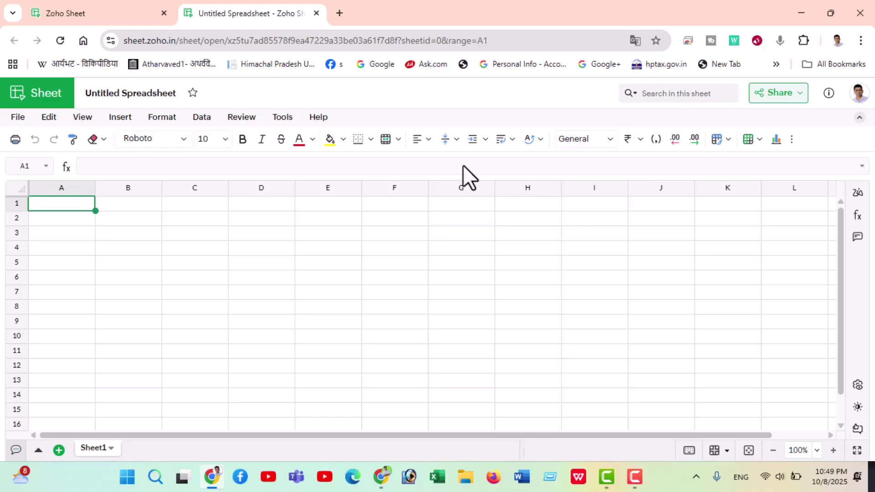
Enter 85, 85, 24 and 521 in E3:E6 and AutoSum them in E7 to get 715
{"action": "left_click", "coordinate": [299, 239]}
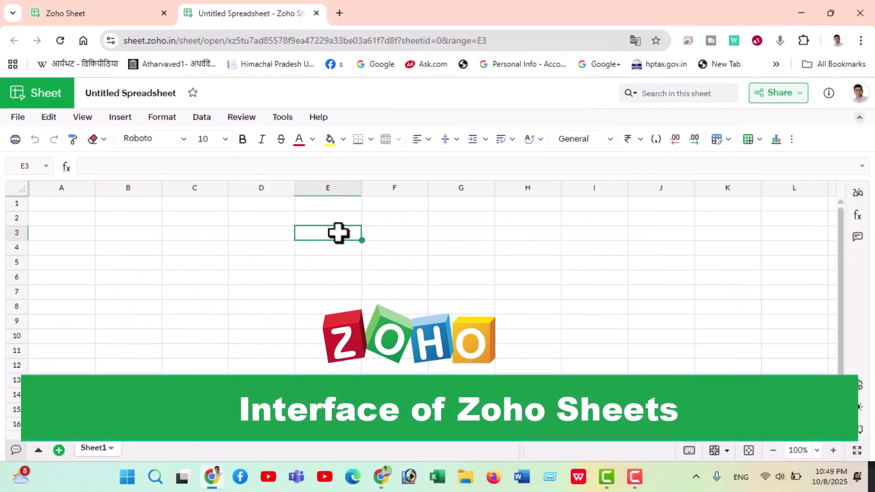
{"action": "type", "text": "85"}
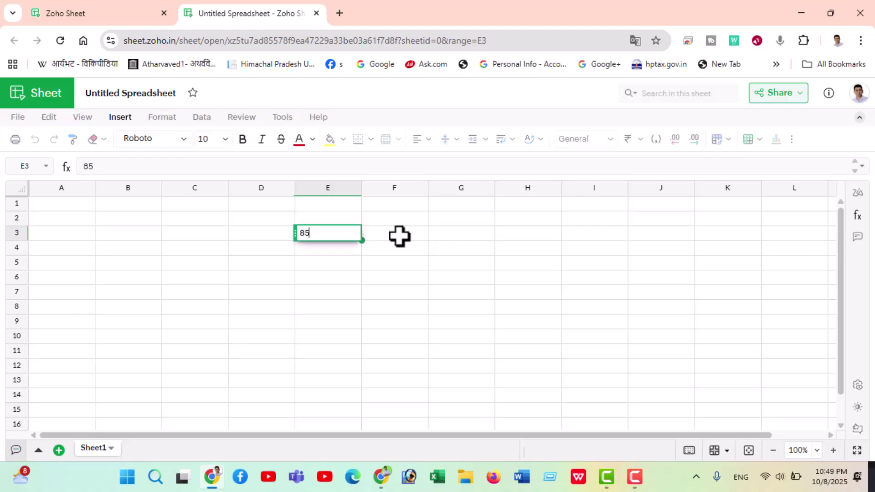
{"action": "key", "text": "Return"}
{"action": "type", "text": "85"}
{"action": "key", "text": "Return"}
{"action": "type", "text": "24"}
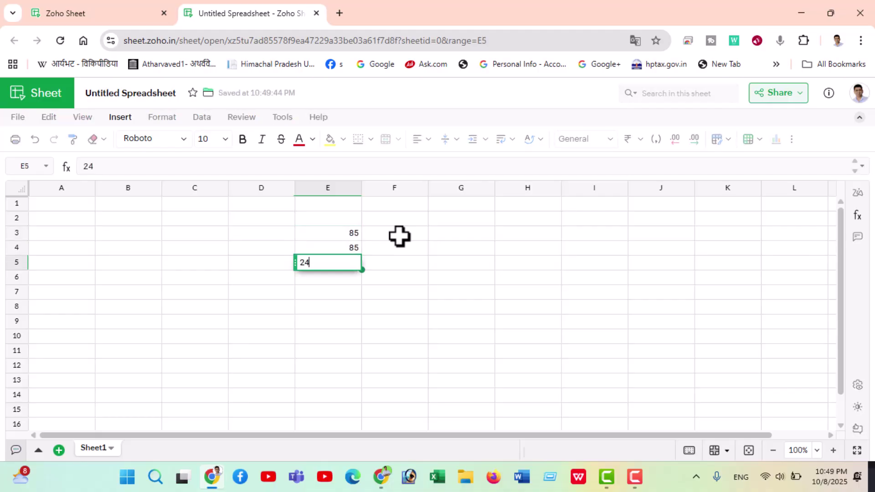
{"action": "key", "text": "Return"}
{"action": "type", "text": "521"}
{"action": "key", "text": "Return"}
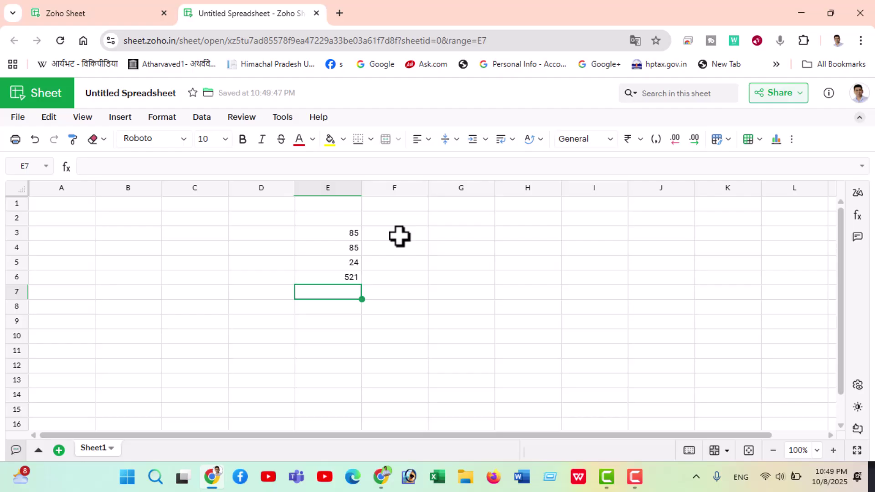
{"action": "key", "text": "alt+equal"}
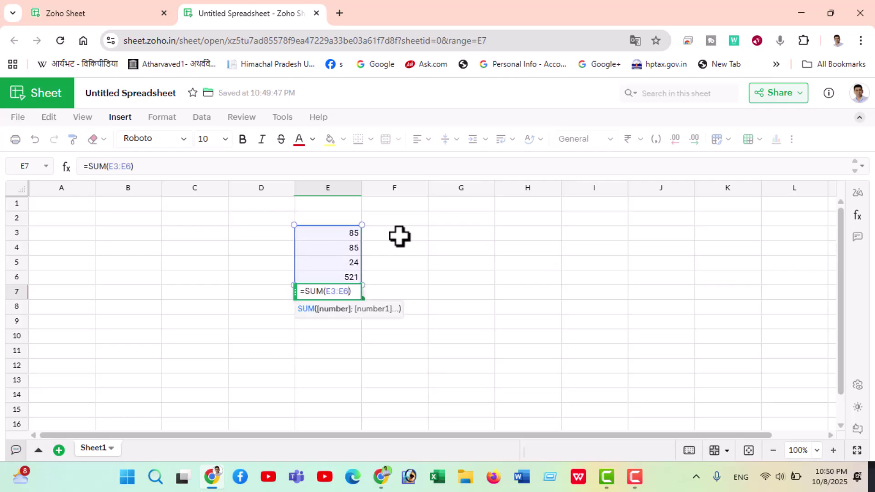
{"action": "key", "text": "Return"}
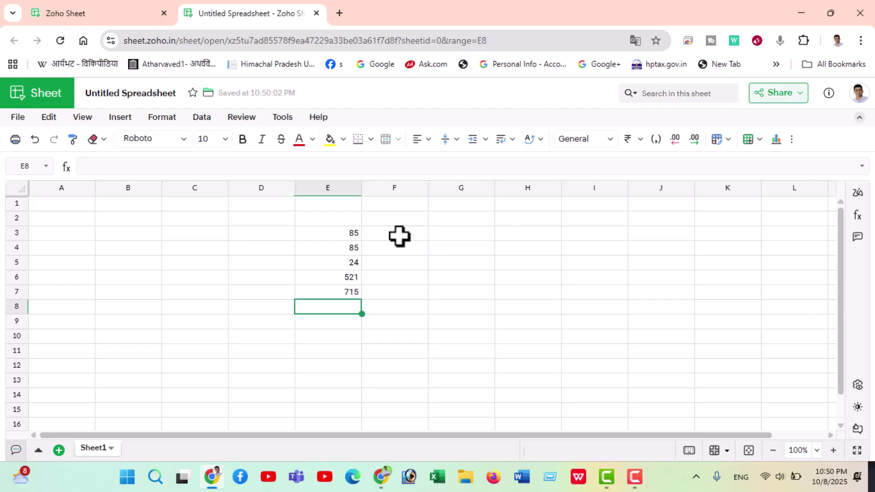
Put 1 in G3 and auto-fill it down to G9 as the series 1 through 7
{"action": "left_click", "coordinate": [474, 235]}
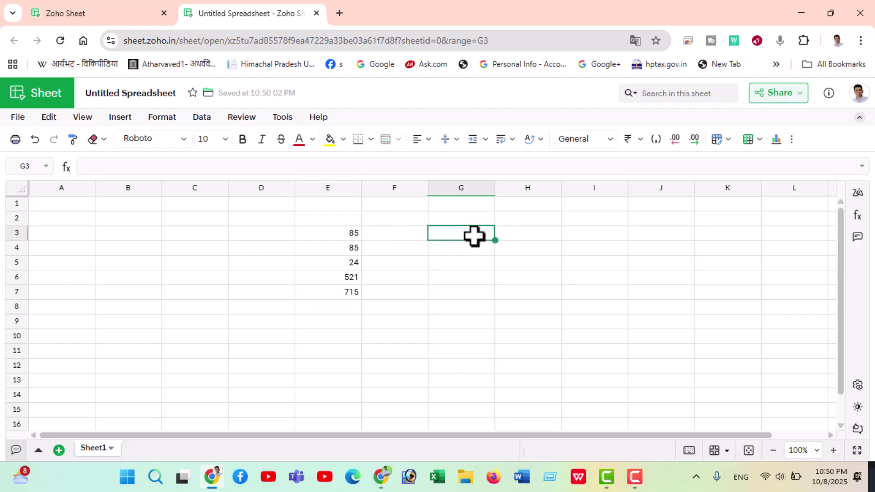
{"action": "type", "text": "1"}
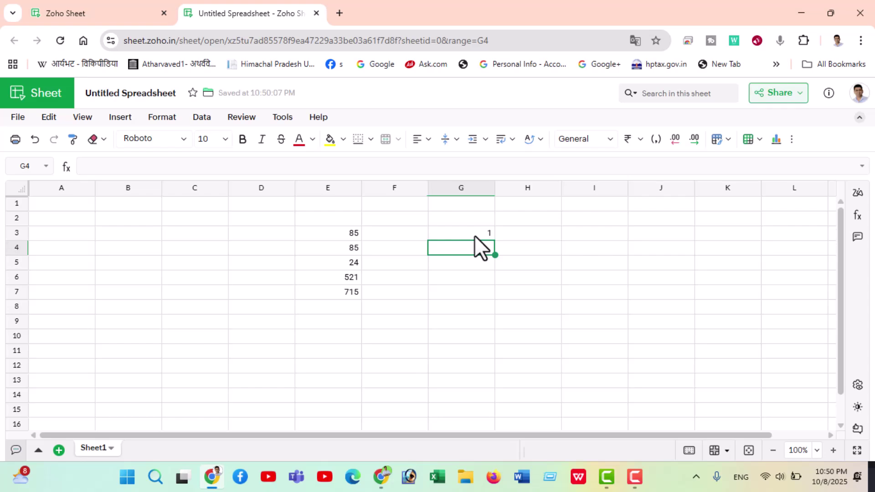
{"action": "left_click_drag", "start_coordinate": [495, 241], "coordinate": [501, 323]}
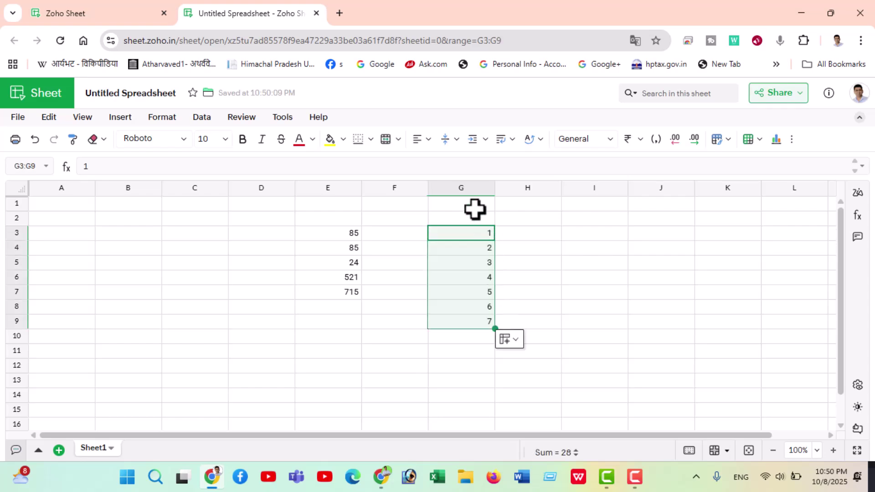
{"action": "left_click", "coordinate": [461, 394]}
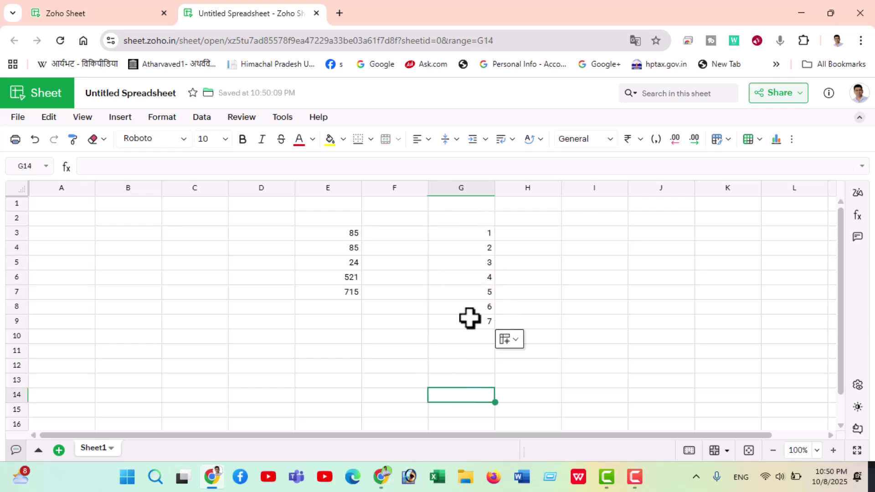
{"action": "left_click", "coordinate": [435, 234]}
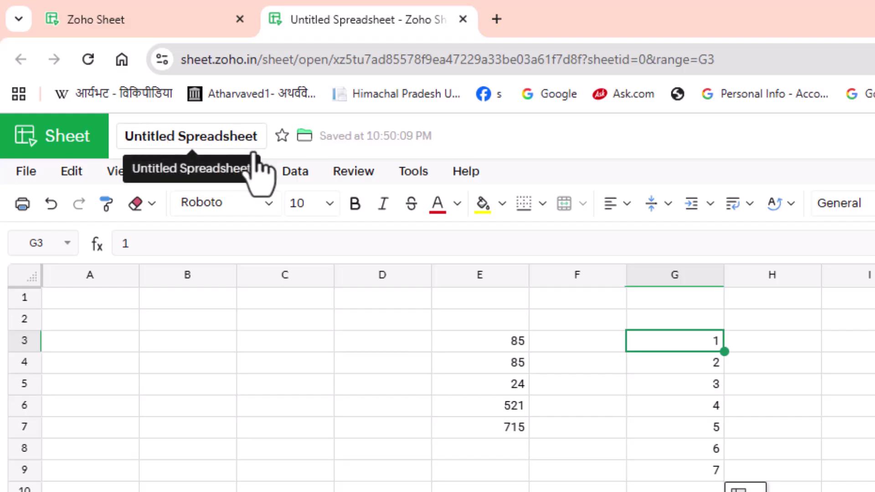
Leave the title as Untitled Spreadsheet, select cell B4, and bring up the File menu
{"action": "left_click", "coordinate": [132, 137]}
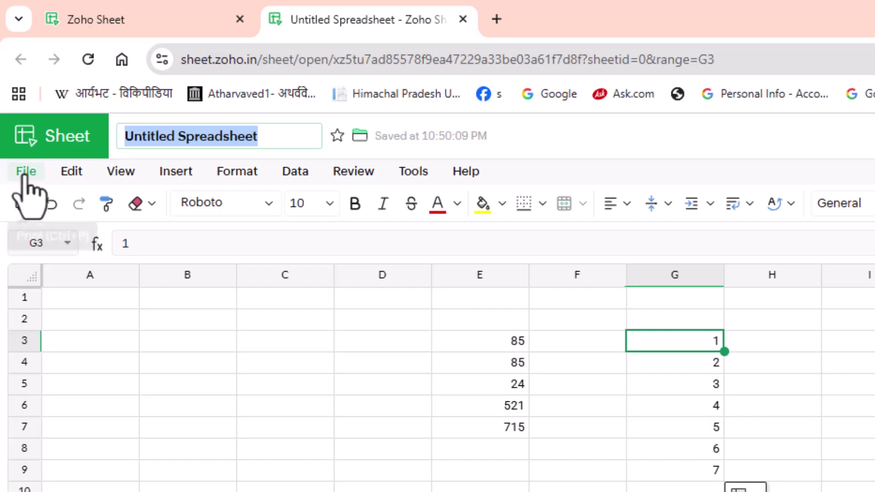
{"action": "left_click", "coordinate": [169, 357]}
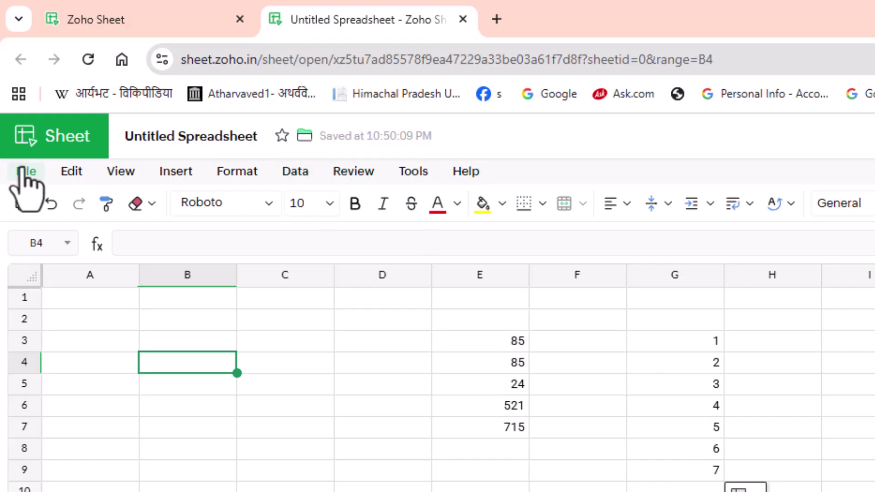
{"action": "left_click", "coordinate": [26, 173]}
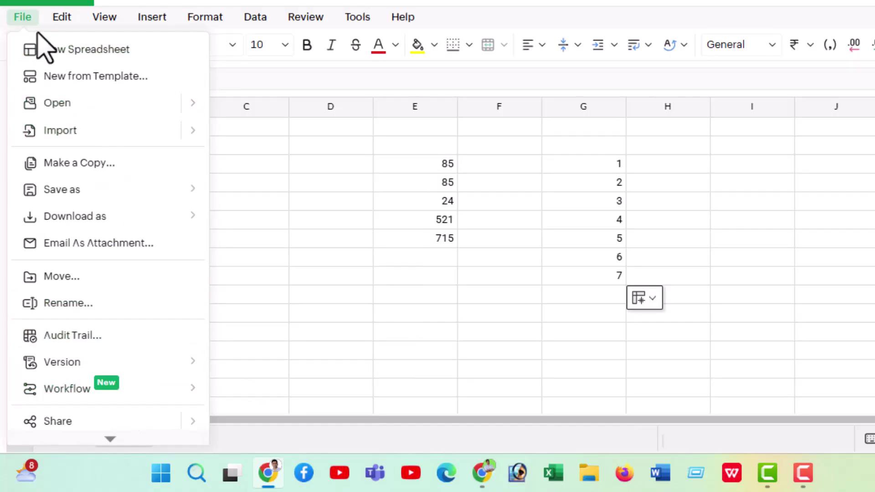
Browse the Edit and View menus, ending on the Data menu with Sort, Filter and Pivot Table
{"action": "left_click", "coordinate": [69, 19]}
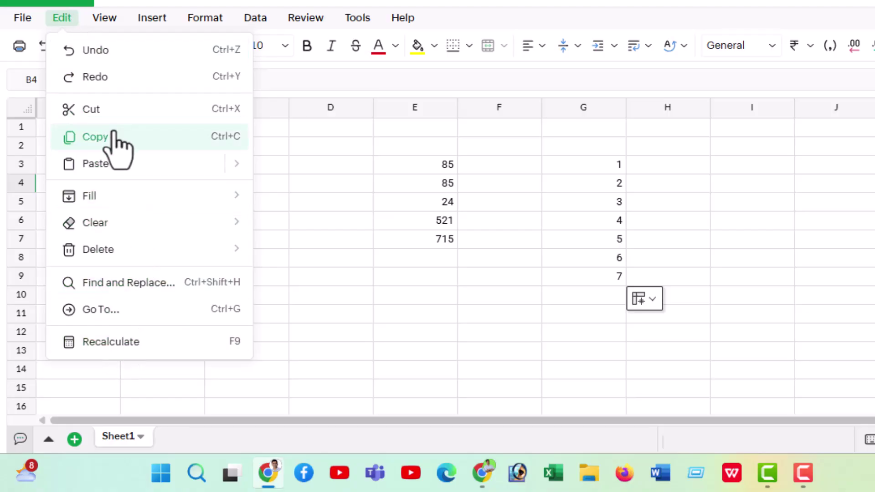
{"action": "left_click", "coordinate": [105, 19]}
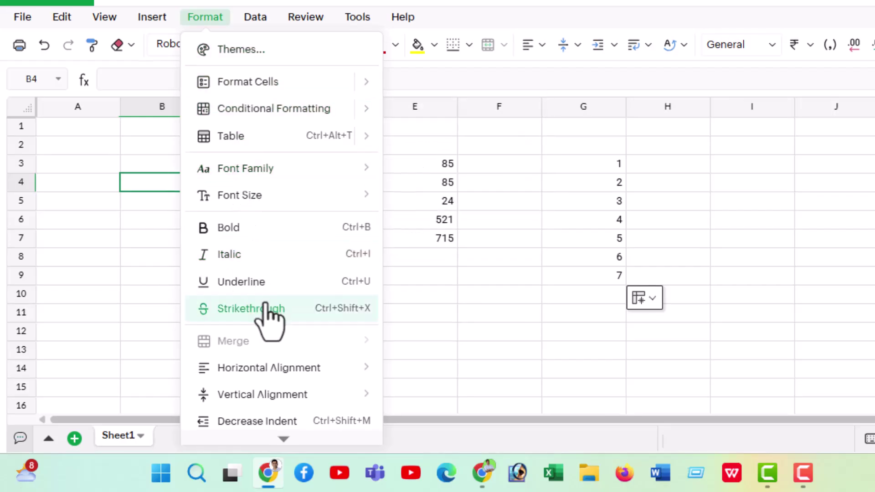
{"action": "left_click", "coordinate": [252, 18]}
{"action": "mouse_move", "coordinate": [283, 50]}
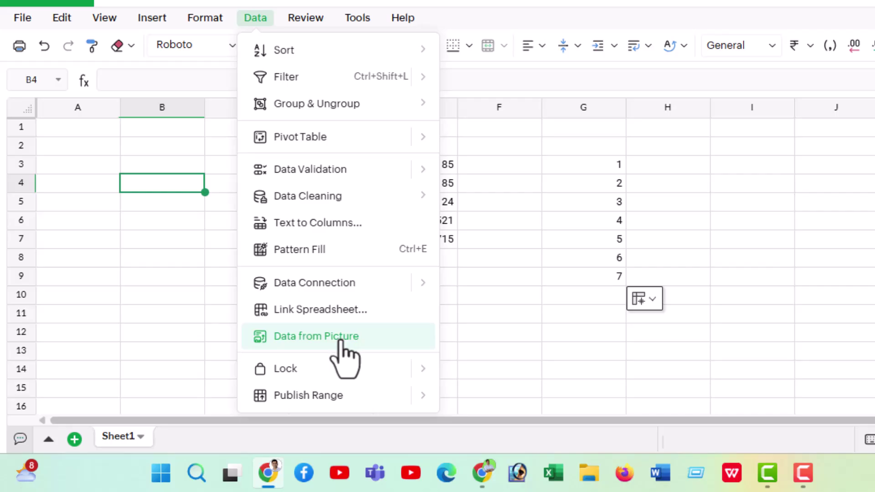
Turn on light green row and column highlighting and select several cells to watch it follow
{"action": "left_click", "coordinate": [313, 26]}
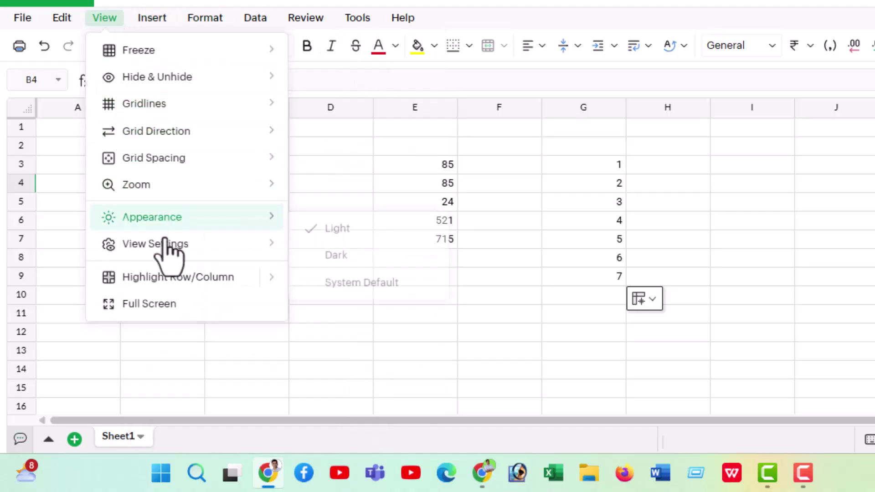
{"action": "mouse_move", "coordinate": [178, 277]}
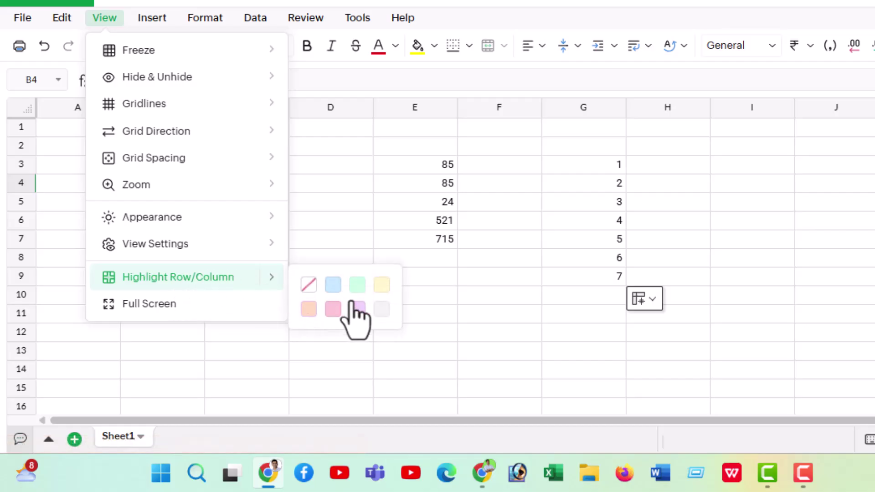
{"action": "left_click", "coordinate": [357, 286]}
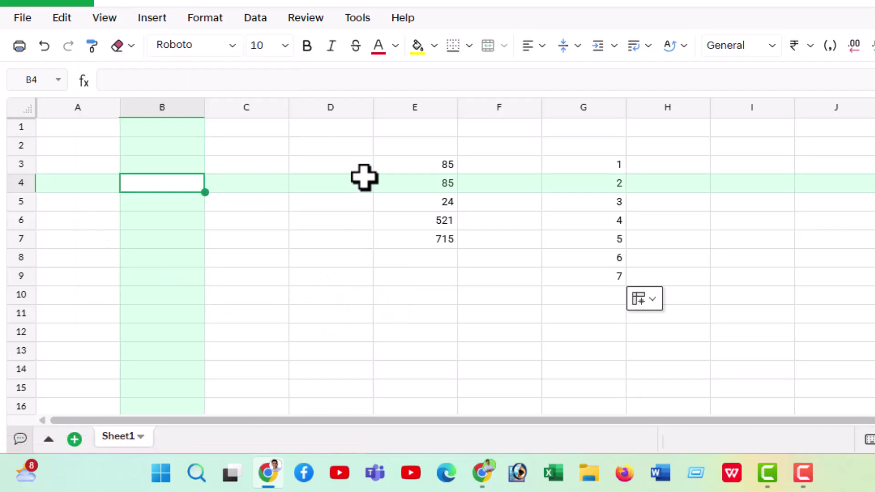
{"action": "left_click", "coordinate": [547, 180]}
{"action": "left_click", "coordinate": [461, 237]}
{"action": "left_click", "coordinate": [331, 178]}
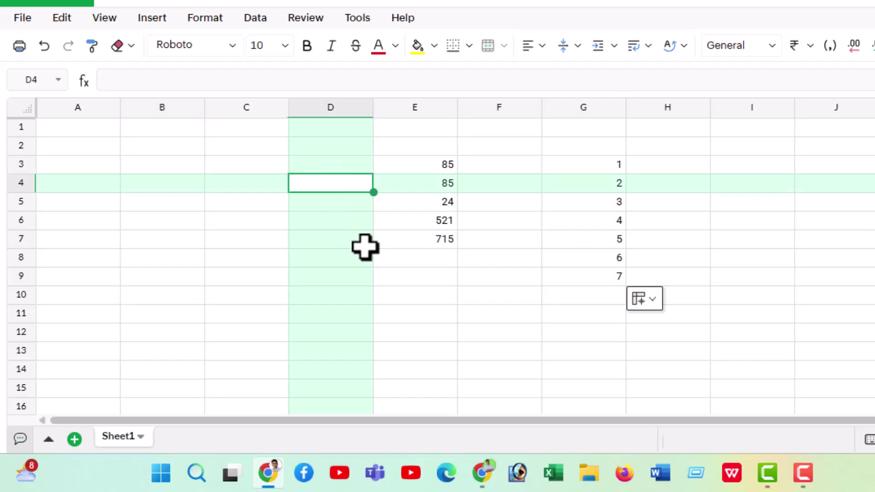
{"action": "left_click", "coordinate": [414, 255]}
{"action": "left_click", "coordinate": [431, 179]}
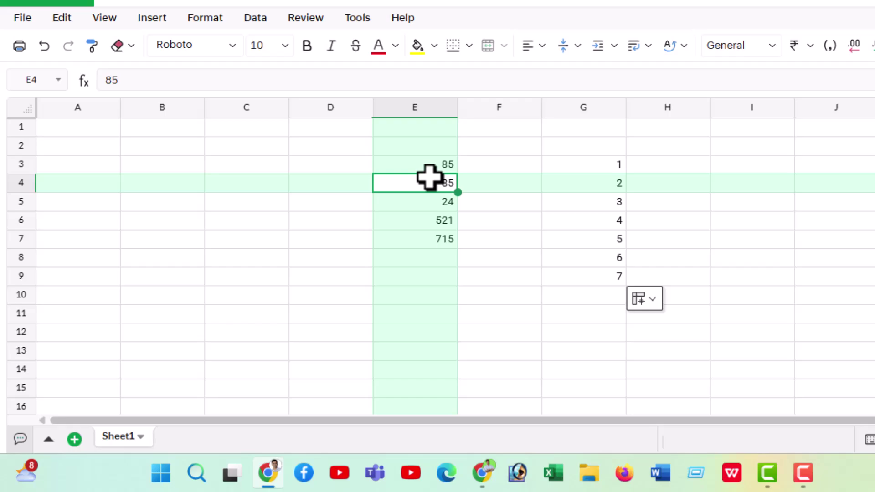
Switch the row and column highlighting off and start typing a label in cell F3
{"action": "left_click", "coordinate": [105, 18]}
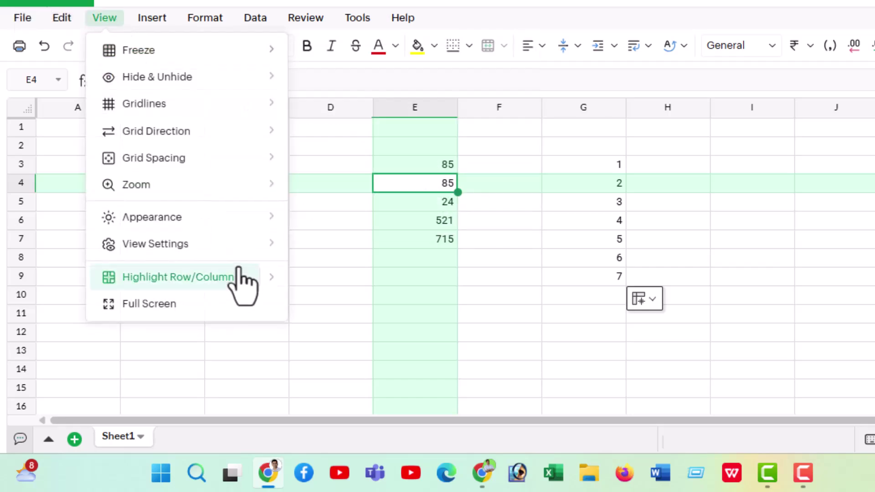
{"action": "left_click", "coordinate": [310, 287]}
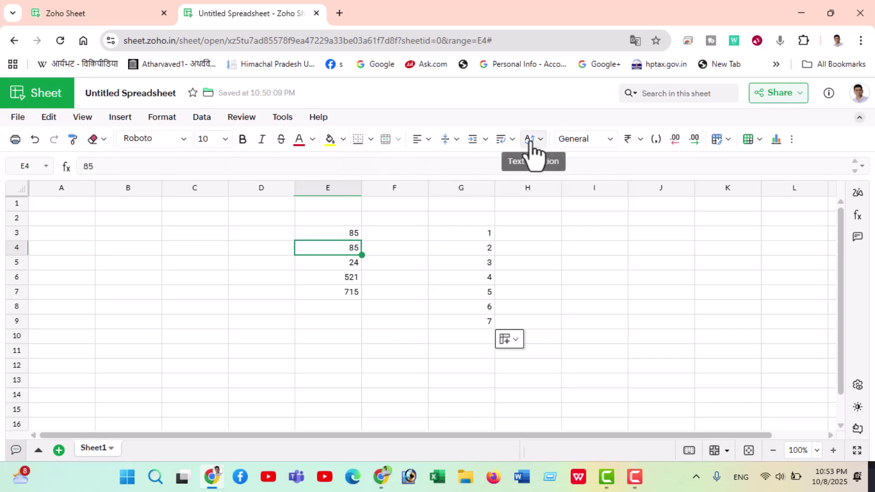
{"action": "left_click", "coordinate": [419, 233]}
{"action": "type", "text": "hel"}
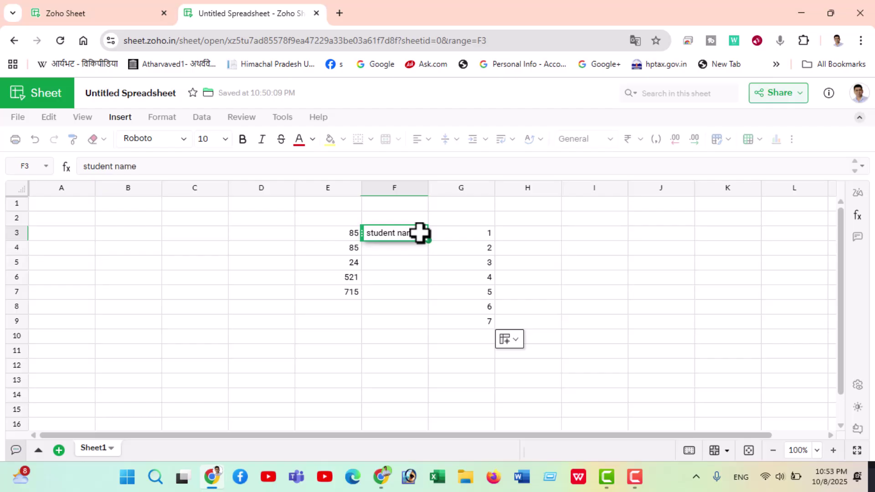
Confirm 'student name' in F3 and rotate that header with Tilt Up
{"action": "left_click", "coordinate": [422, 259]}
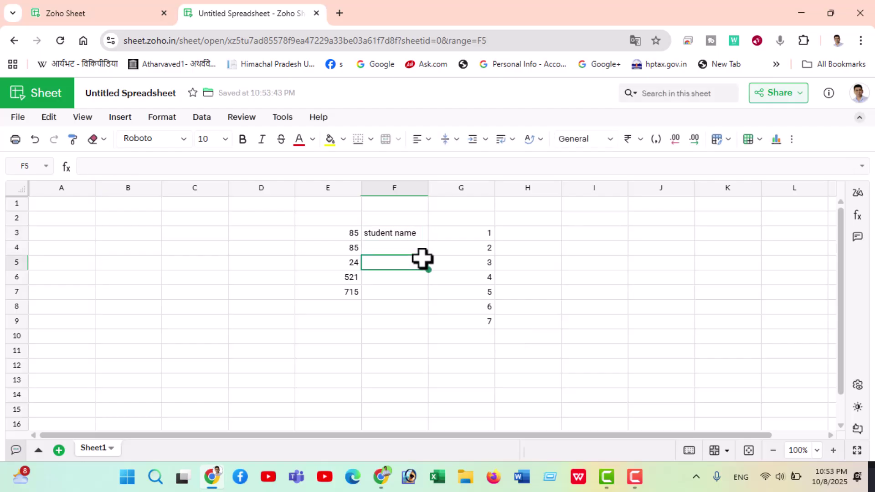
{"action": "left_click", "coordinate": [400, 233]}
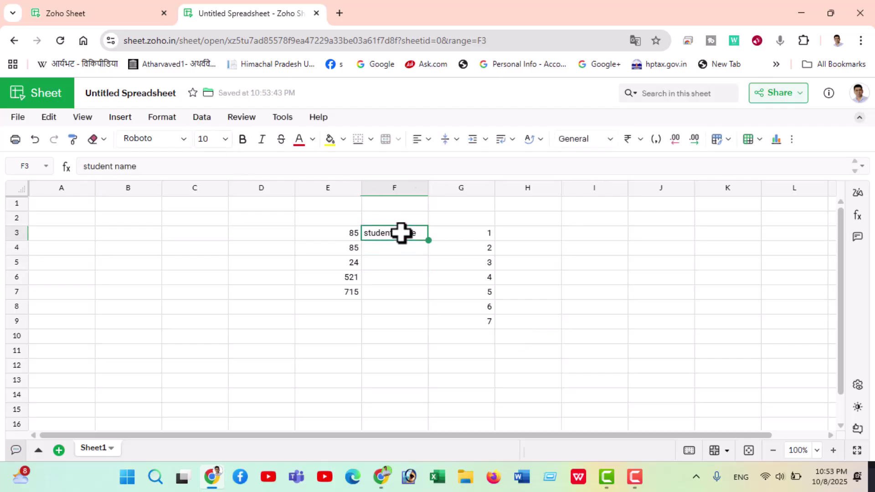
{"action": "left_click", "coordinate": [537, 140]}
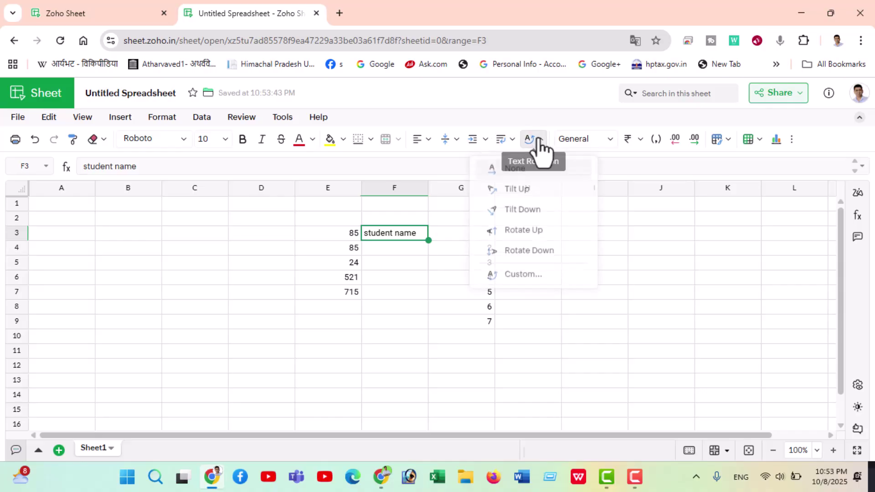
{"action": "left_click", "coordinate": [524, 187]}
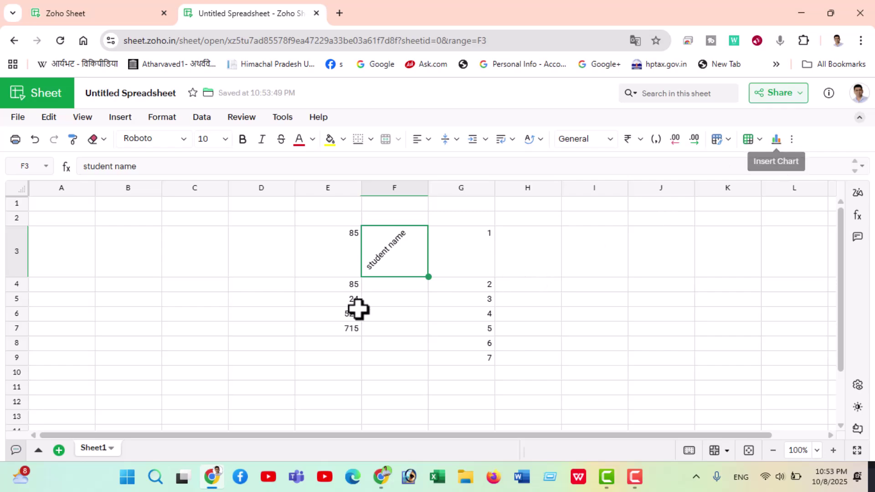
Insert a recommended column chart of E3:E7, shrink it and place it around B4:D11
{"action": "left_click_drag", "start_coordinate": [315, 240], "coordinate": [324, 329]}
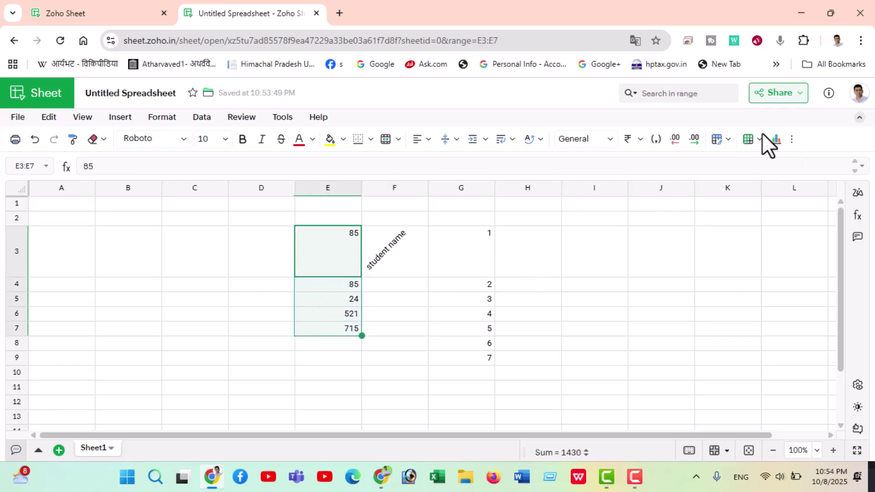
{"action": "left_click", "coordinate": [776, 145]}
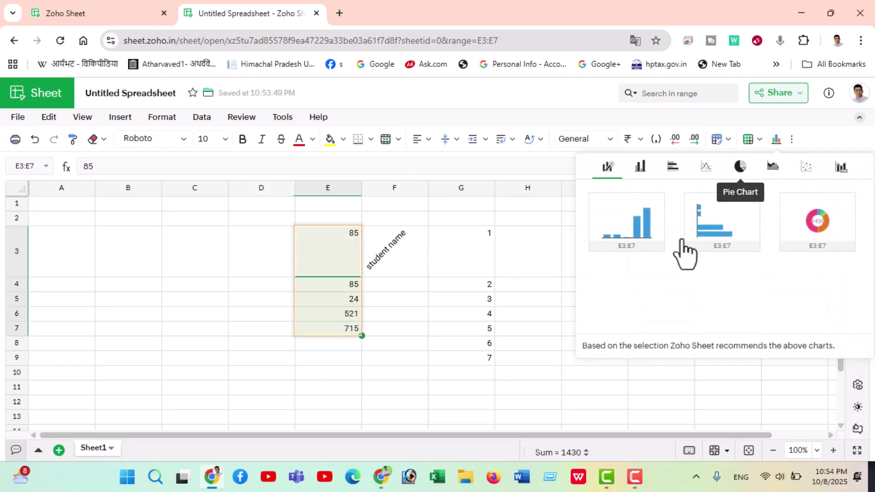
{"action": "left_click", "coordinate": [640, 239]}
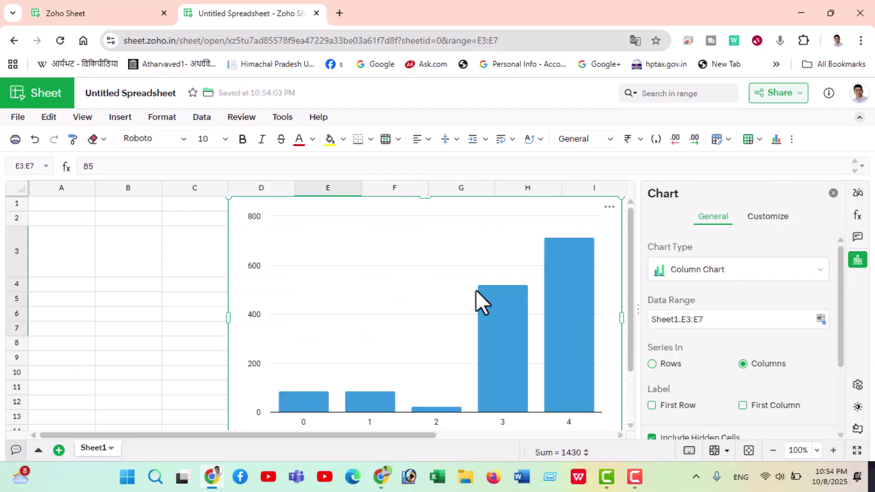
{"action": "left_click_drag", "start_coordinate": [229, 393], "coordinate": [445, 260]}
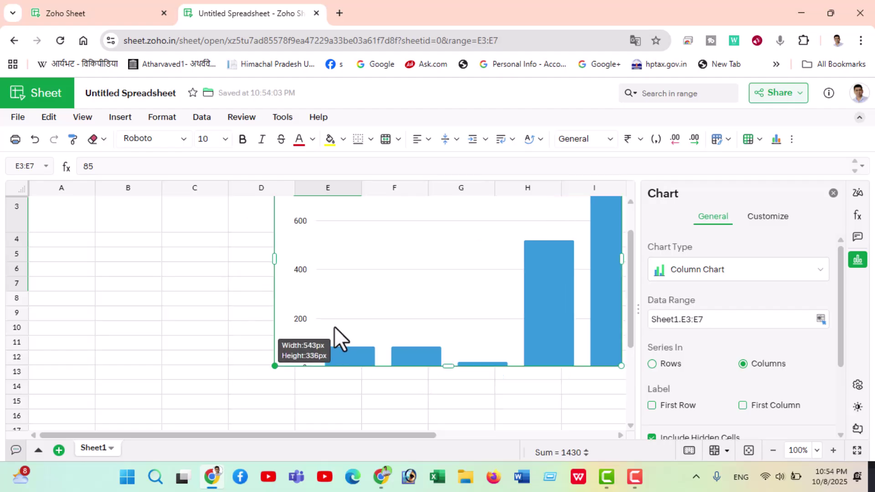
{"action": "left_click_drag", "start_coordinate": [532, 222], "coordinate": [163, 314]}
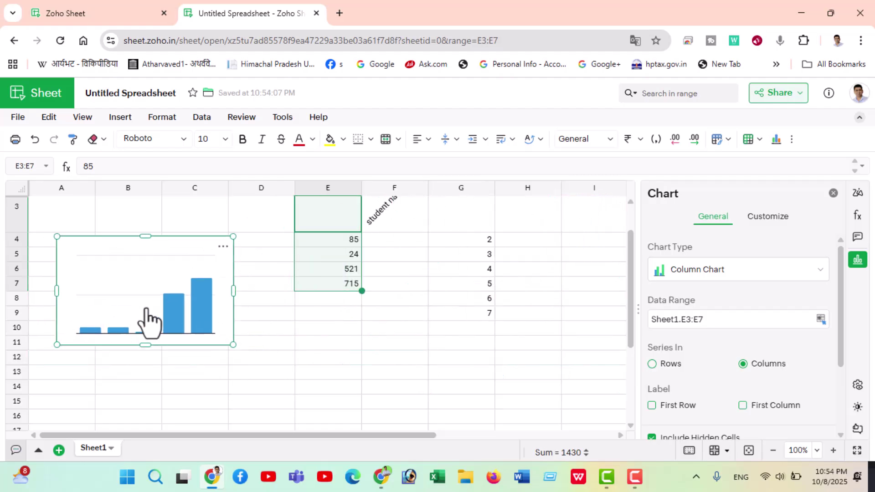
{"action": "left_click", "coordinate": [350, 329]}
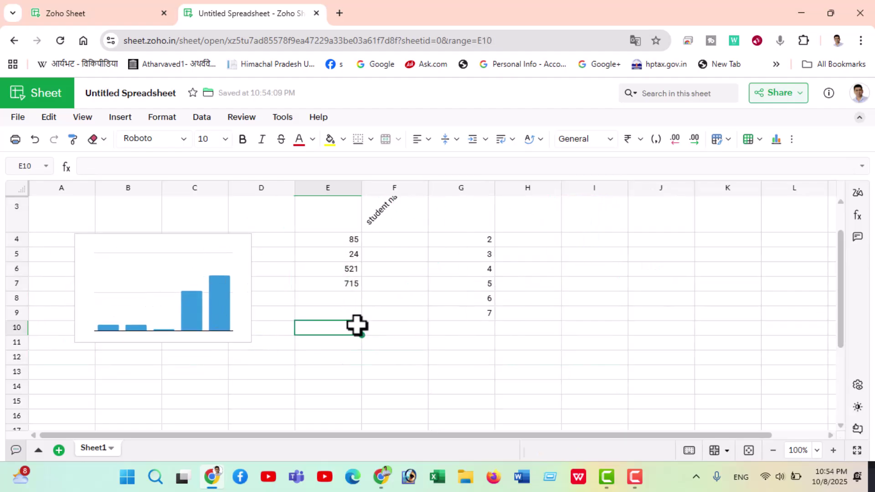
Change E4 to 87 and E5 to 90
{"action": "left_click", "coordinate": [349, 242]}
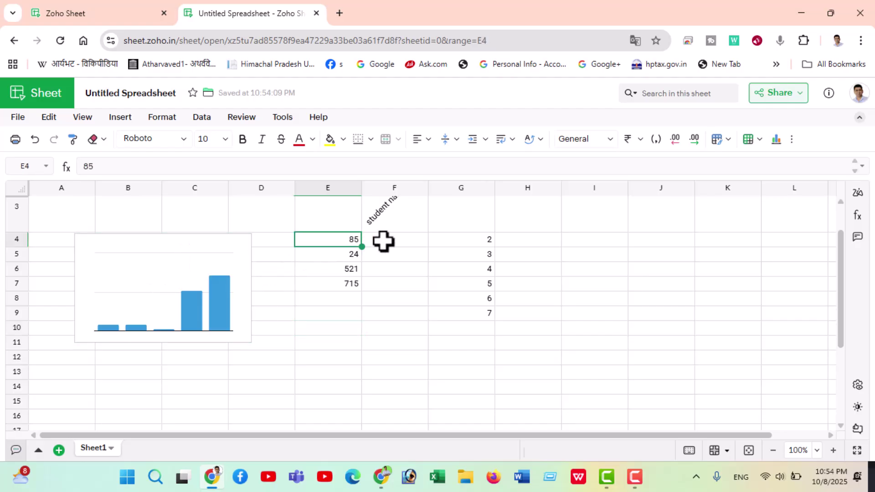
{"action": "type", "text": "87"}
{"action": "key", "text": "Return"}
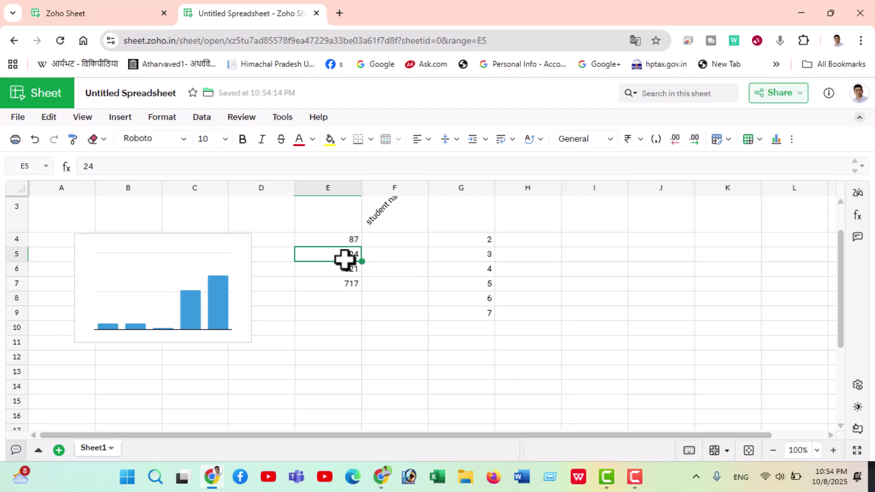
{"action": "type", "text": "90"}
{"action": "key", "text": "Return"}
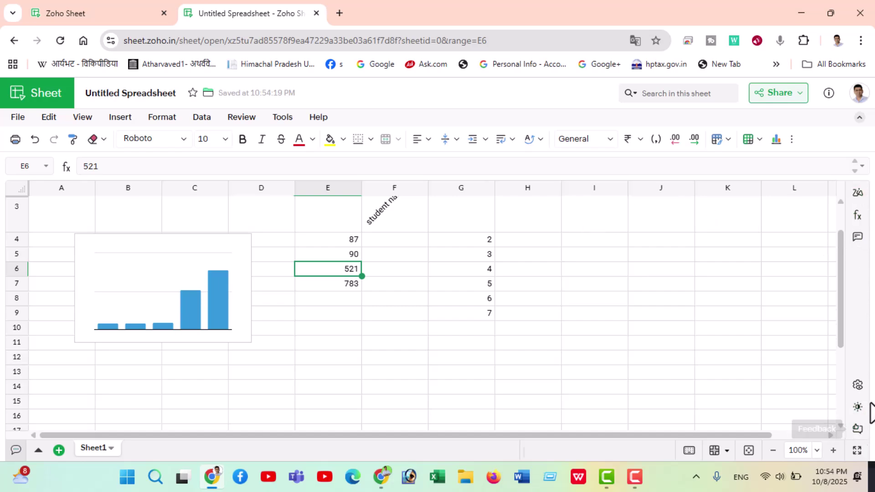
Show the Function panel listing ABS, ACCRINT and ASIN, then select cell I4
{"action": "left_click", "coordinate": [858, 192]}
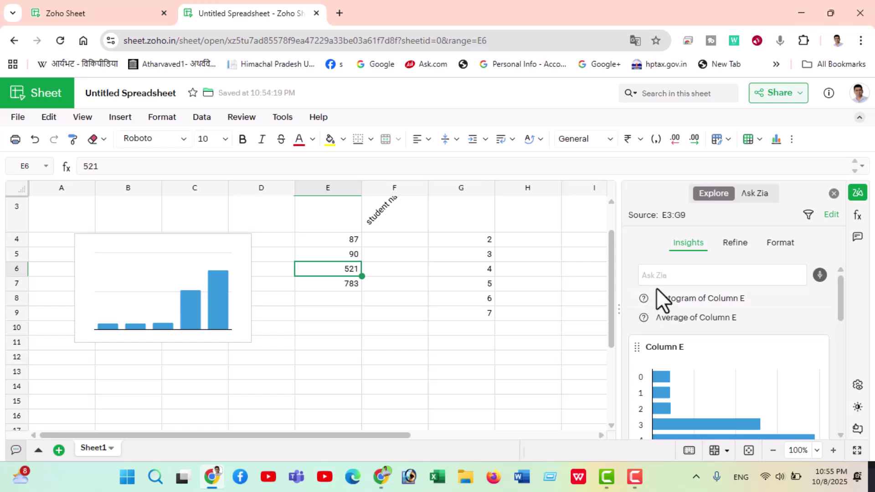
{"action": "left_click", "coordinate": [857, 216]}
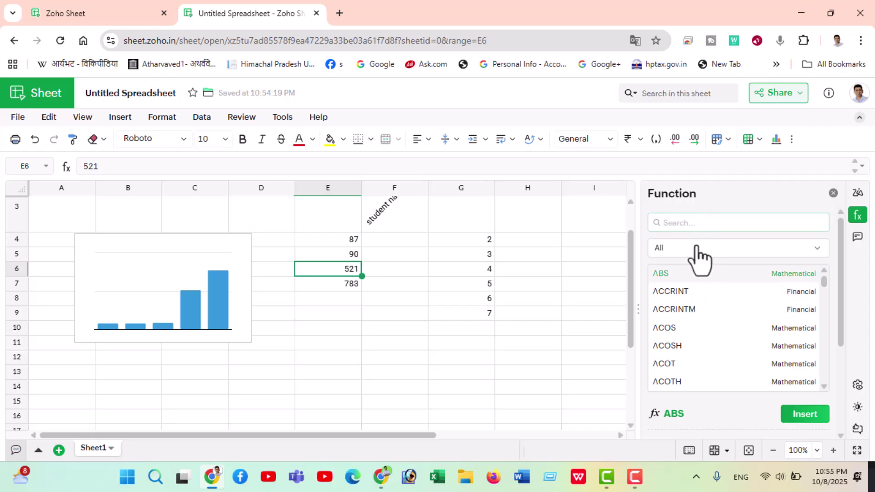
{"action": "scroll", "coordinate": [701, 355], "scroll_direction": "down", "scroll_amount": 2}
{"action": "scroll", "coordinate": [776, 282], "scroll_direction": "down", "scroll_amount": 3}
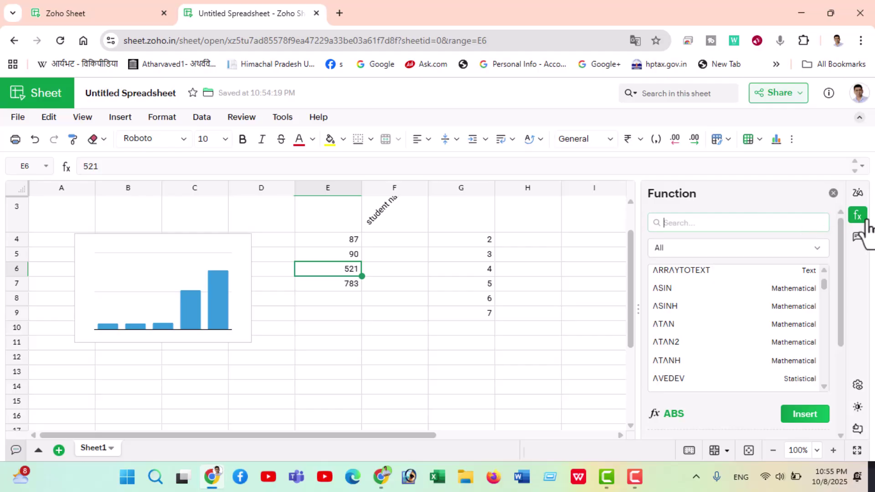
{"action": "left_click", "coordinate": [571, 242]}
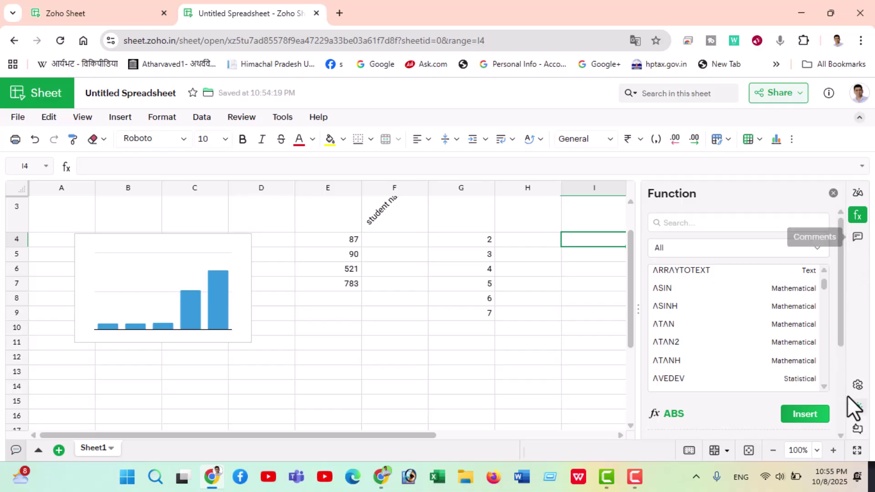
Close the Function panel via the View Settings sidebar button
{"action": "left_click", "coordinate": [857, 385]}
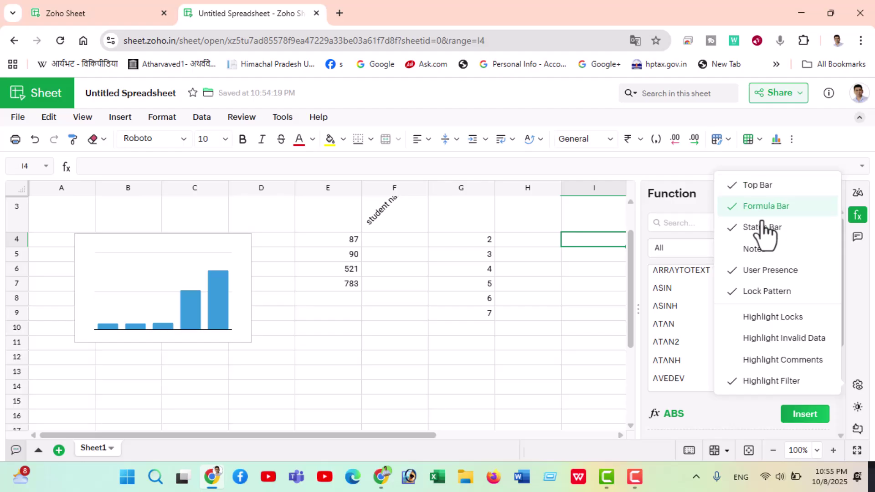
{"action": "left_click", "coordinate": [857, 216]}
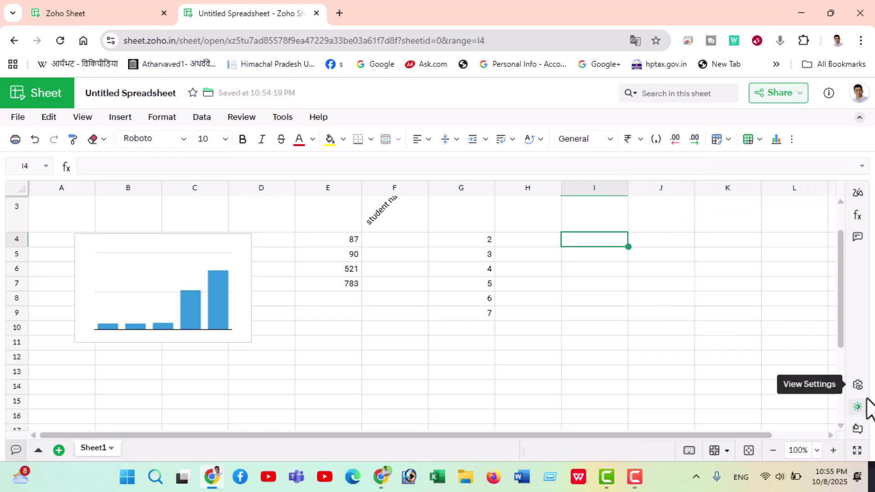
{"action": "left_click", "coordinate": [857, 385]}
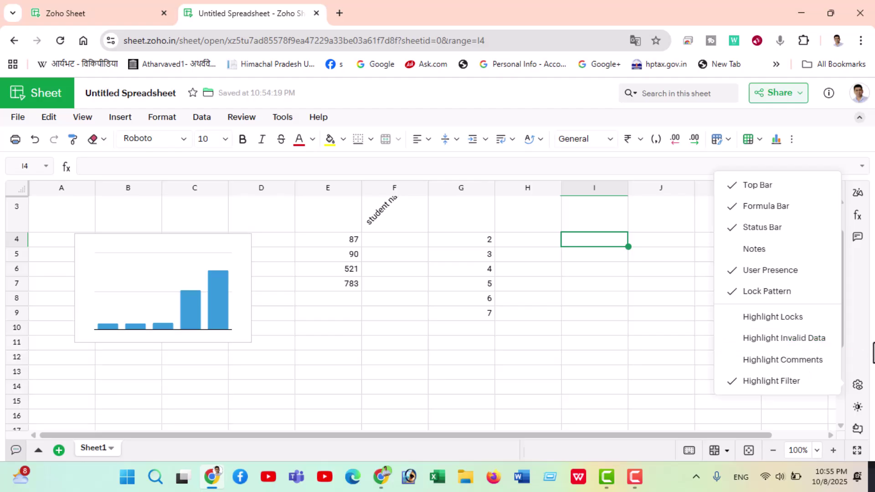
Switch the Appearance theme to Dark, then back to Light
{"action": "left_click", "coordinate": [858, 407]}
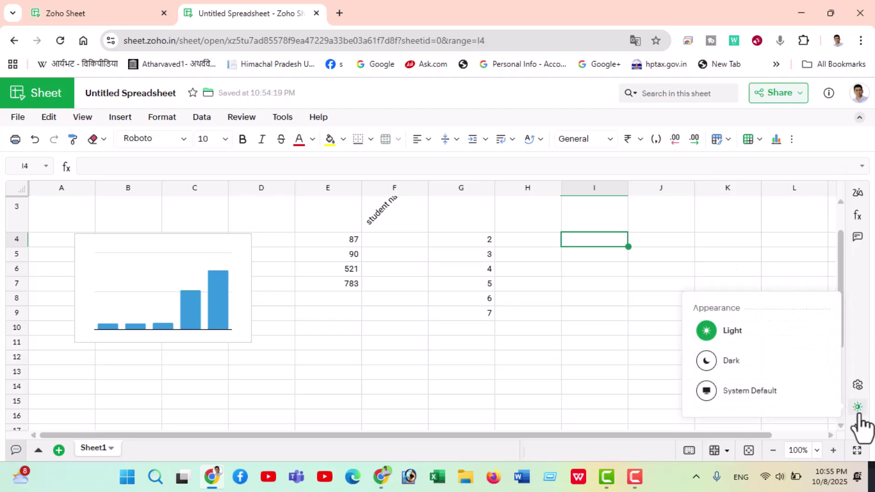
{"action": "left_click", "coordinate": [727, 367]}
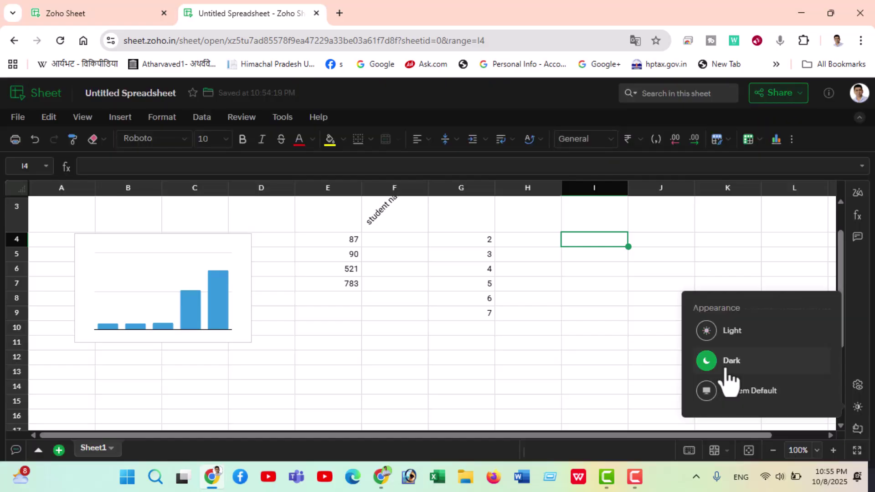
{"action": "left_click", "coordinate": [731, 331]}
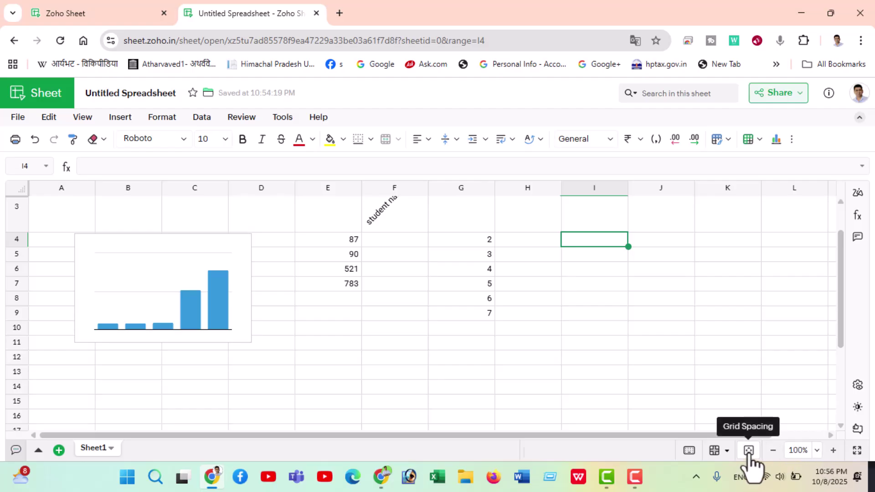
Set the grid spacing to Classic
{"action": "left_click", "coordinate": [588, 297]}
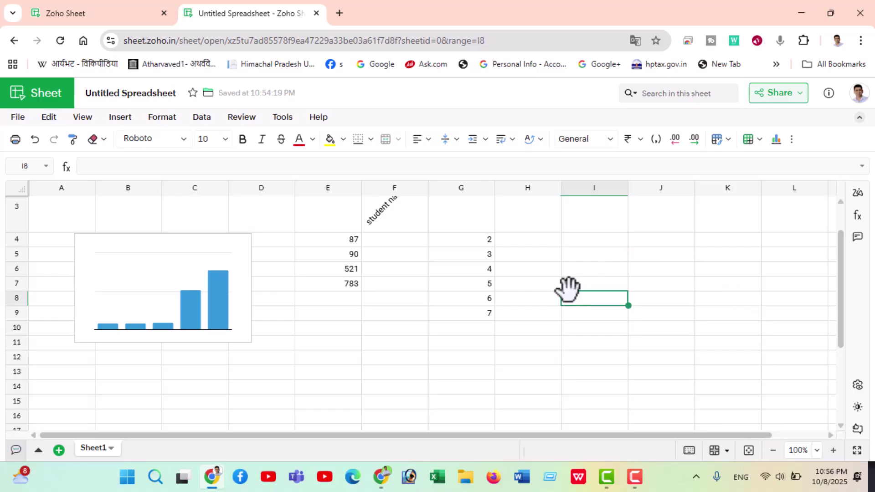
{"action": "scroll", "coordinate": [524, 285], "scroll_direction": "up", "scroll_amount": 1}
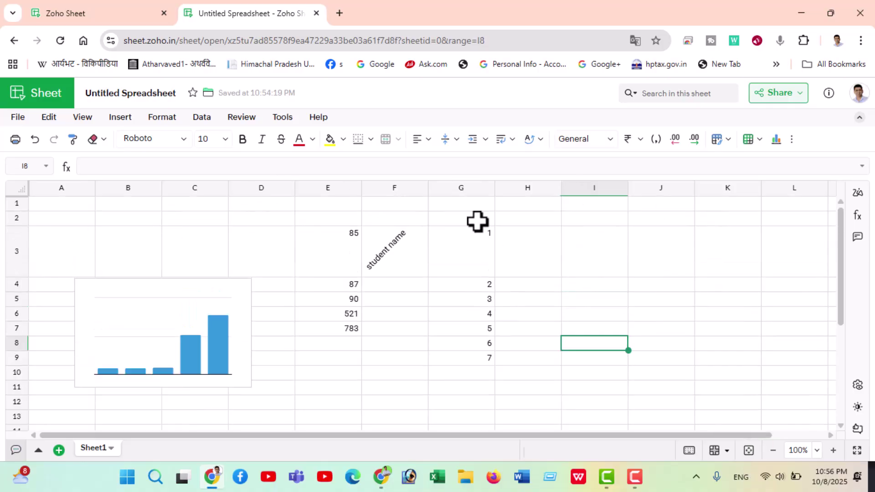
{"action": "left_click", "coordinate": [748, 453]}
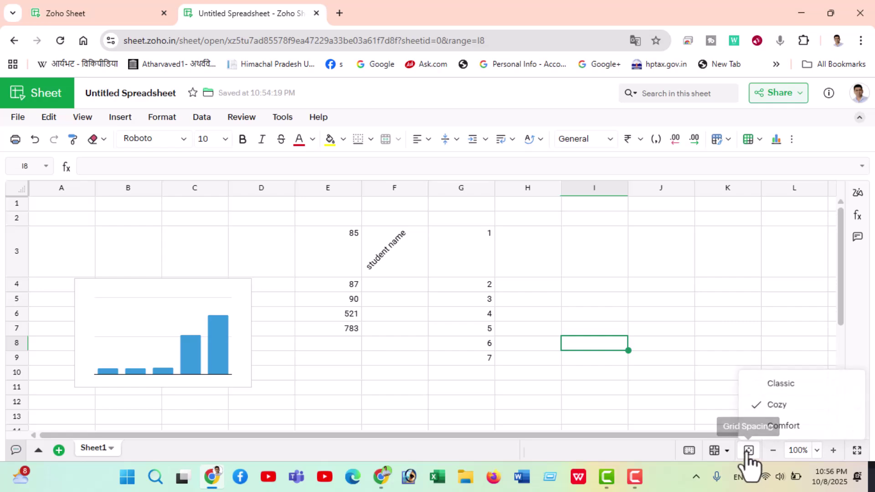
{"action": "left_click", "coordinate": [771, 385]}
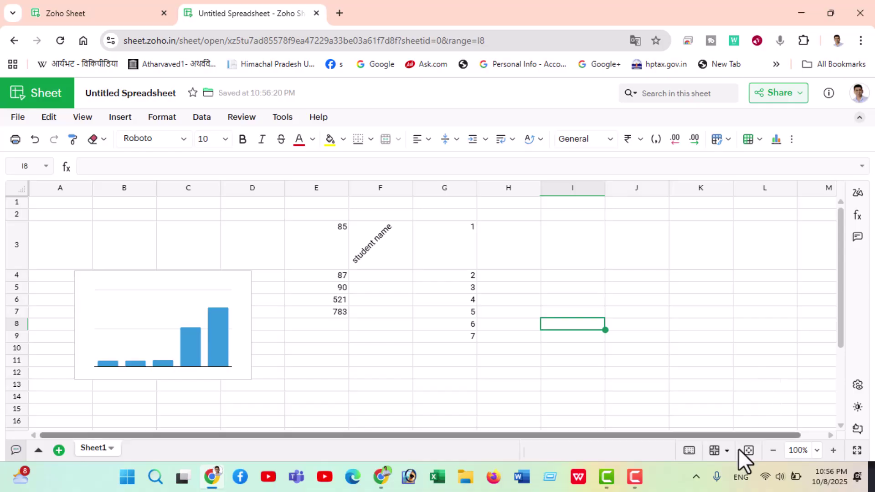
Turn on Highlight Row/Column and test it on cells E3, H3, H7, G3, F3 and F6
{"action": "left_click", "coordinate": [714, 450]}
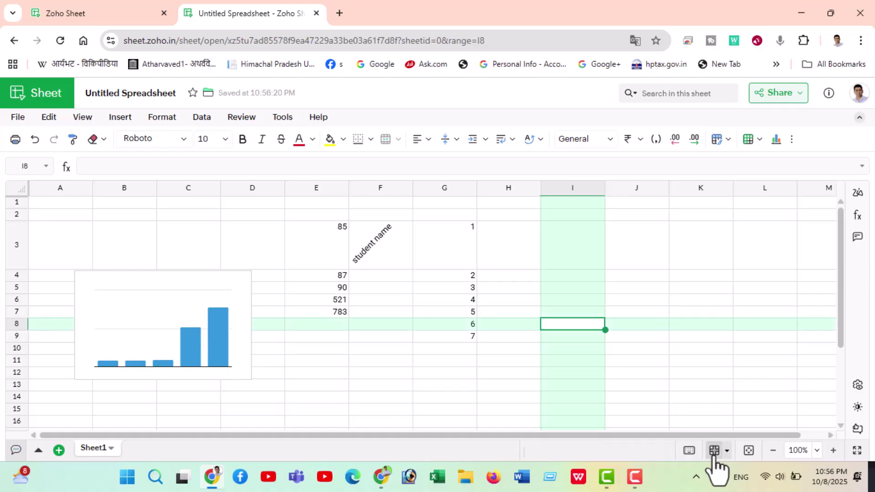
{"action": "left_click", "coordinate": [320, 237]}
{"action": "left_click", "coordinate": [508, 256]}
{"action": "left_click", "coordinate": [524, 312]}
{"action": "left_click", "coordinate": [424, 256]}
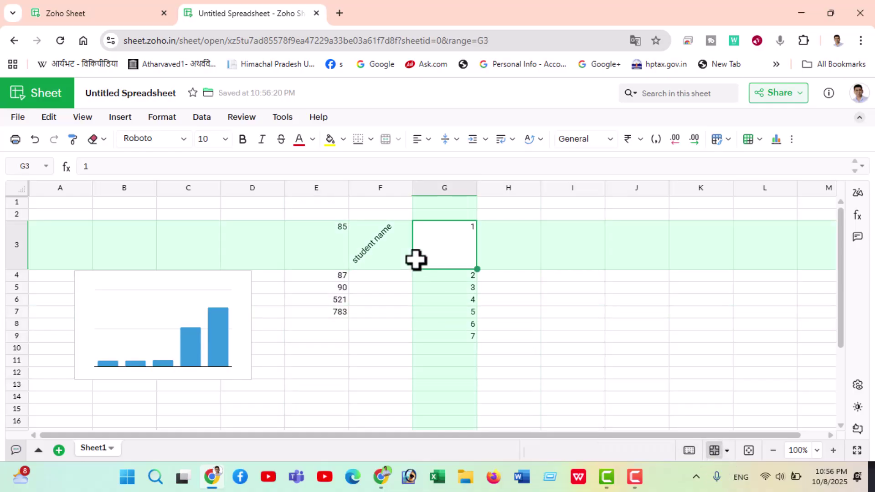
{"action": "left_click", "coordinate": [363, 258]}
{"action": "left_click", "coordinate": [372, 300]}
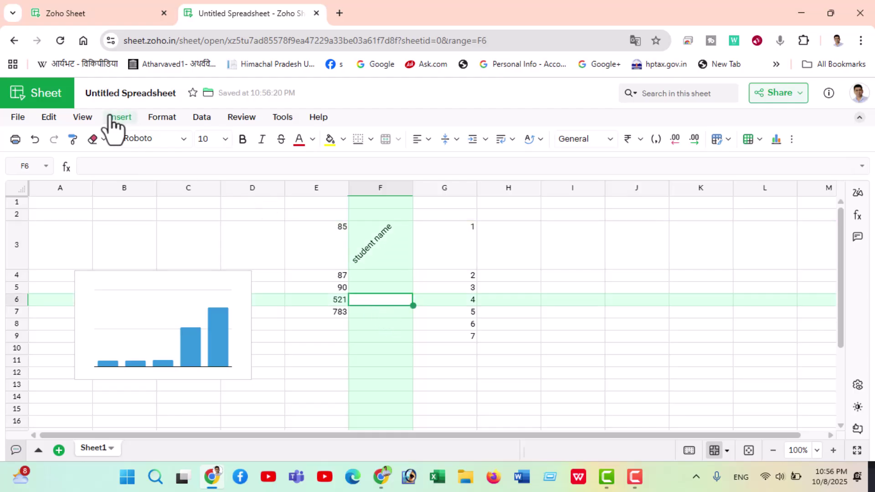
Turn Highlight Row/Column back off, leaving the highlight colour unchanged
{"action": "left_click", "coordinate": [84, 117]}
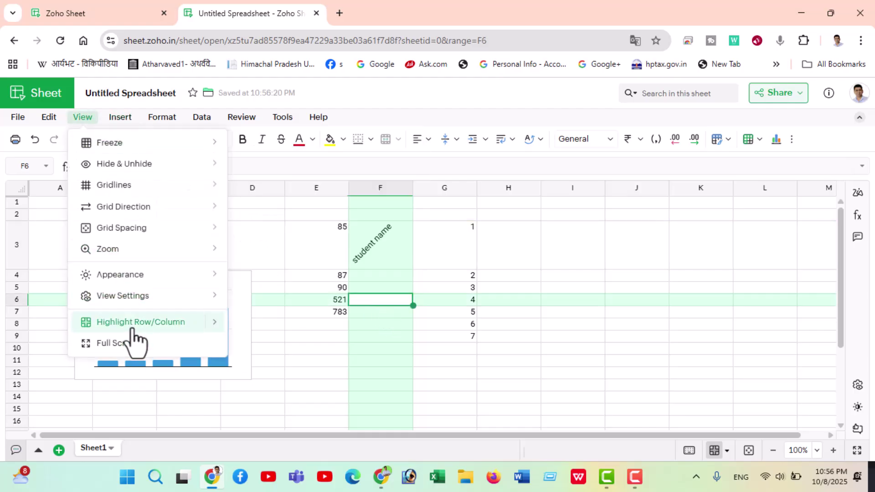
{"action": "mouse_move", "coordinate": [141, 321]}
{"action": "left_click", "coordinate": [758, 402]}
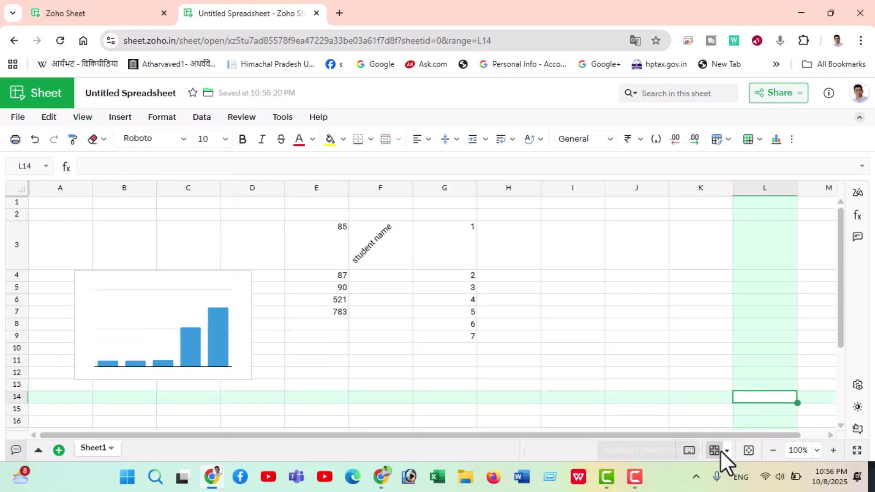
{"action": "left_click", "coordinate": [714, 450]}
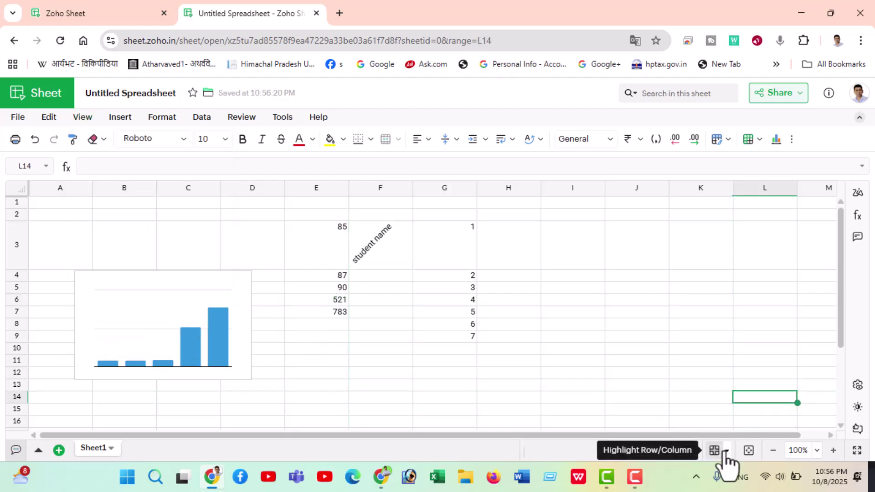
{"action": "left_click", "coordinate": [727, 452]}
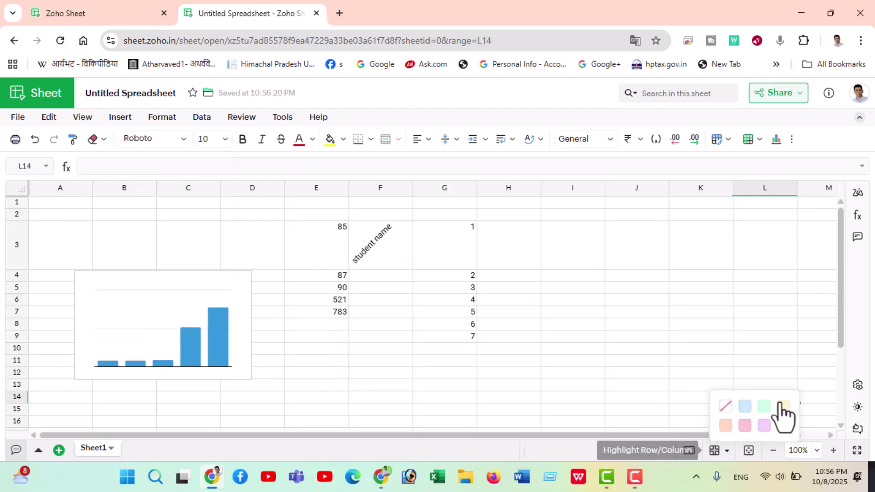
{"action": "left_click", "coordinate": [671, 399]}
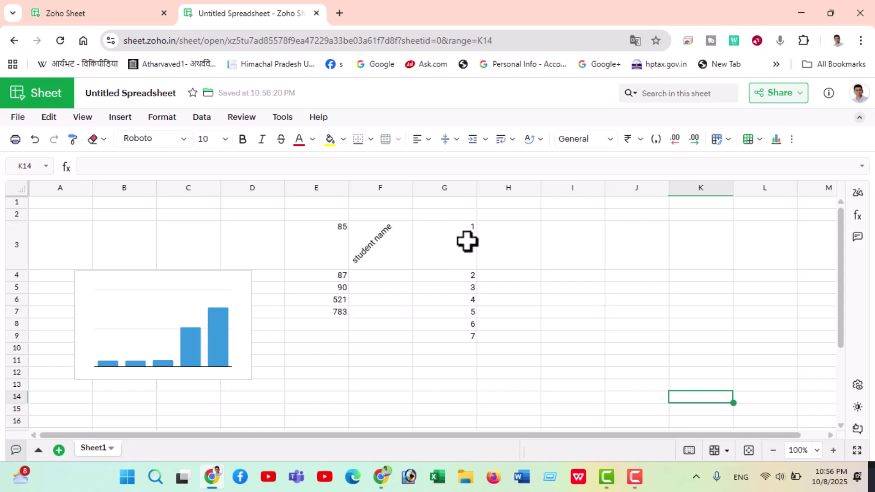
{"action": "left_click", "coordinate": [689, 451]}
{"action": "scroll", "coordinate": [634, 348], "scroll_direction": "down", "scroll_amount": 2}
{"action": "scroll", "coordinate": [653, 342], "scroll_direction": "down", "scroll_amount": 3}
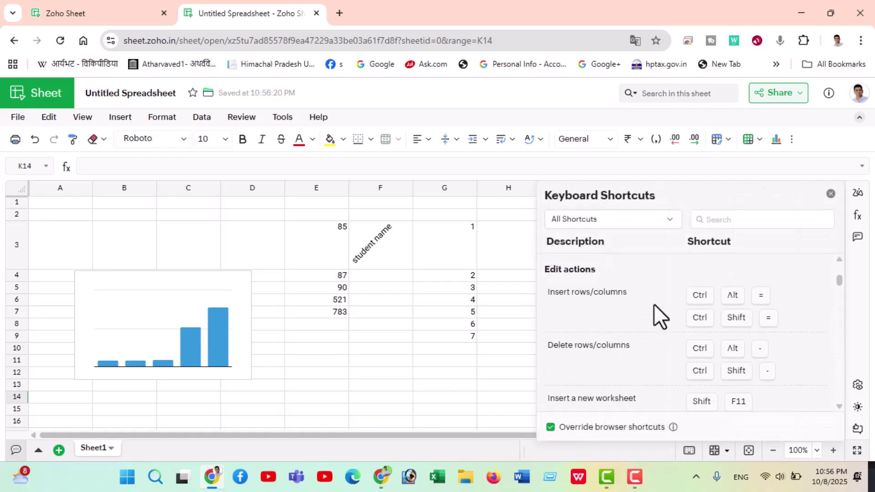
{"action": "scroll", "coordinate": [656, 315], "scroll_direction": "down", "scroll_amount": 2}
{"action": "scroll", "coordinate": [651, 342], "scroll_direction": "down", "scroll_amount": 3}
{"action": "scroll", "coordinate": [650, 344], "scroll_direction": "down", "scroll_amount": 2}
{"action": "scroll", "coordinate": [649, 344], "scroll_direction": "down", "scroll_amount": 2}
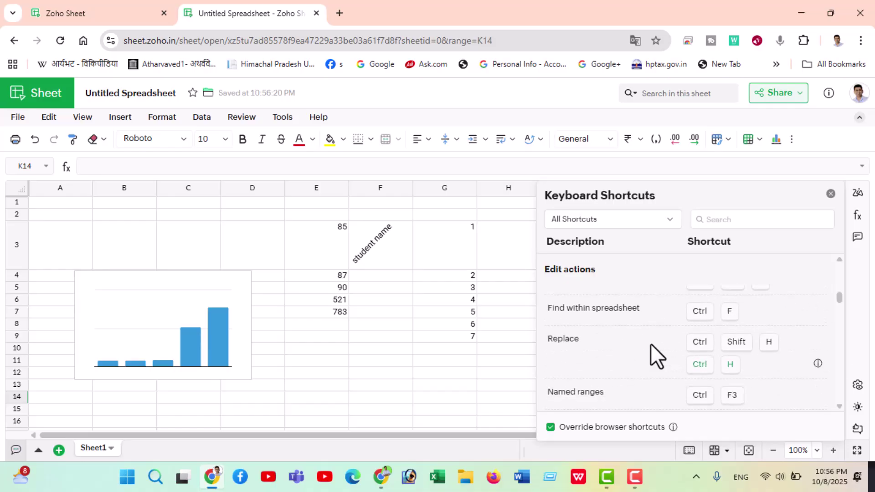
{"action": "scroll", "coordinate": [650, 344], "scroll_direction": "down", "scroll_amount": 1}
{"action": "scroll", "coordinate": [649, 344], "scroll_direction": "down", "scroll_amount": 3}
{"action": "scroll", "coordinate": [650, 344], "scroll_direction": "down", "scroll_amount": 2}
{"action": "scroll", "coordinate": [650, 344], "scroll_direction": "down", "scroll_amount": 2}
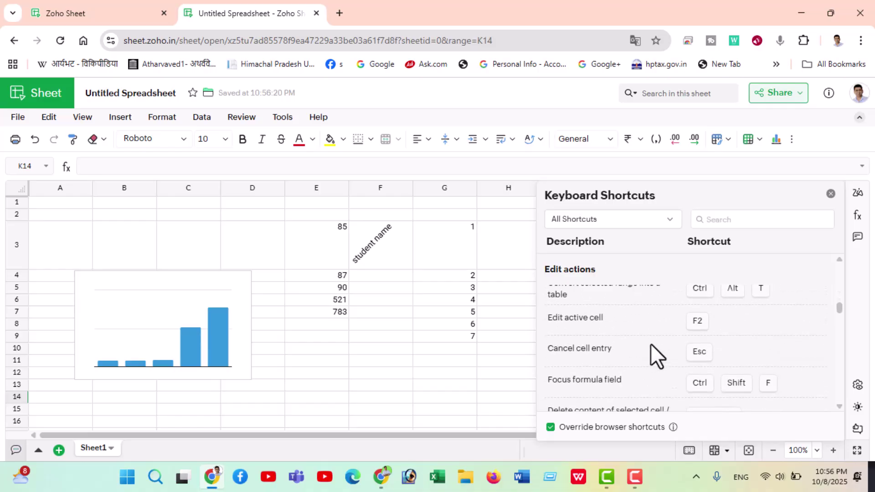
{"action": "scroll", "coordinate": [652, 344], "scroll_direction": "down", "scroll_amount": 2}
{"action": "scroll", "coordinate": [654, 343], "scroll_direction": "down", "scroll_amount": 2}
{"action": "scroll", "coordinate": [653, 358], "scroll_direction": "down", "scroll_amount": 3}
{"action": "scroll", "coordinate": [656, 368], "scroll_direction": "up", "scroll_amount": 3}
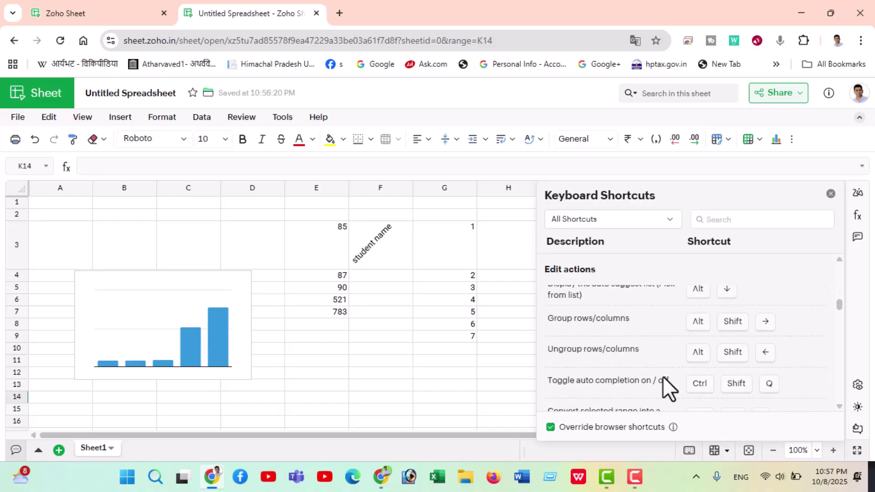
{"action": "scroll", "coordinate": [663, 378], "scroll_direction": "up", "scroll_amount": 3}
{"action": "scroll", "coordinate": [663, 376], "scroll_direction": "up", "scroll_amount": 3}
{"action": "scroll", "coordinate": [662, 376], "scroll_direction": "down", "scroll_amount": 2}
{"action": "scroll", "coordinate": [663, 376], "scroll_direction": "up", "scroll_amount": 2}
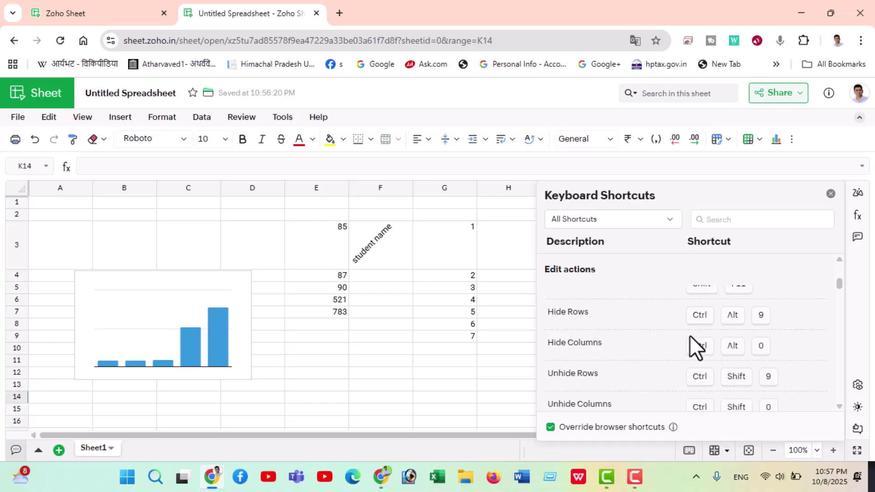
{"action": "scroll", "coordinate": [689, 337], "scroll_direction": "down", "scroll_amount": 2}
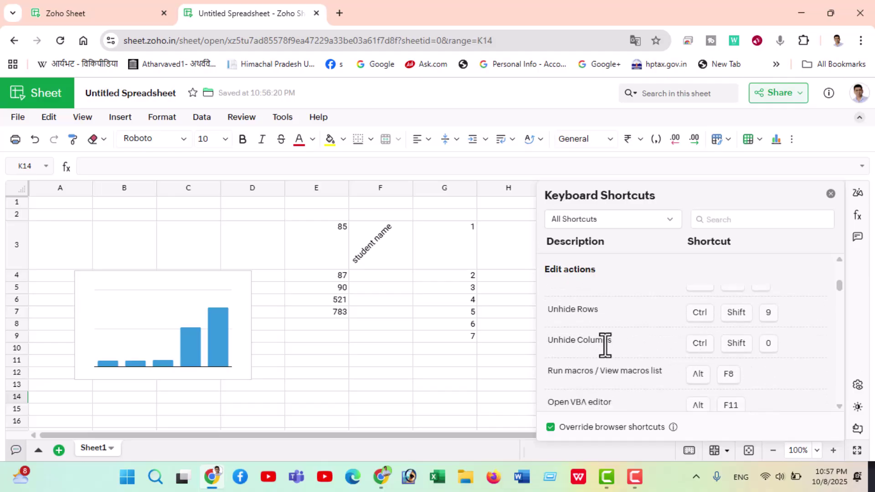
{"action": "scroll", "coordinate": [604, 346], "scroll_direction": "down", "scroll_amount": 2}
{"action": "scroll", "coordinate": [601, 351], "scroll_direction": "down", "scroll_amount": 1}
{"action": "scroll", "coordinate": [601, 357], "scroll_direction": "down", "scroll_amount": 2}
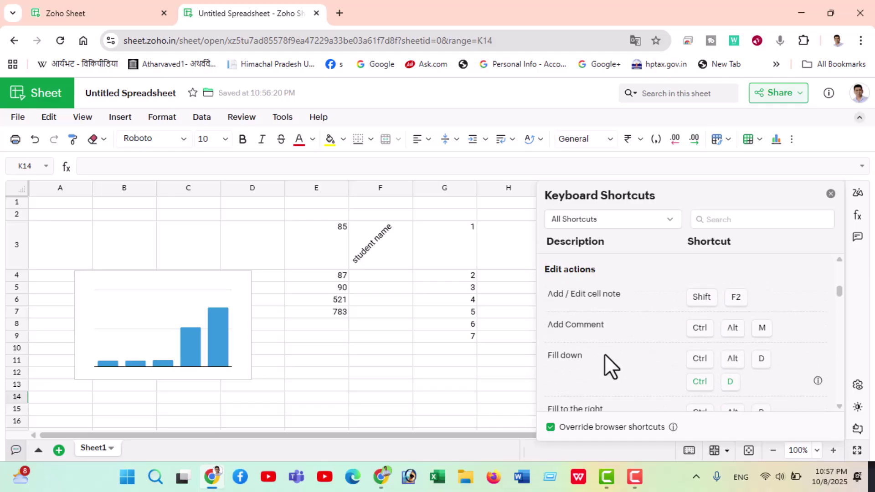
{"action": "scroll", "coordinate": [604, 353], "scroll_direction": "down", "scroll_amount": 2}
{"action": "scroll", "coordinate": [603, 354], "scroll_direction": "down", "scroll_amount": 2}
{"action": "scroll", "coordinate": [602, 354], "scroll_direction": "down", "scroll_amount": 2}
{"action": "scroll", "coordinate": [603, 353], "scroll_direction": "down", "scroll_amount": 2}
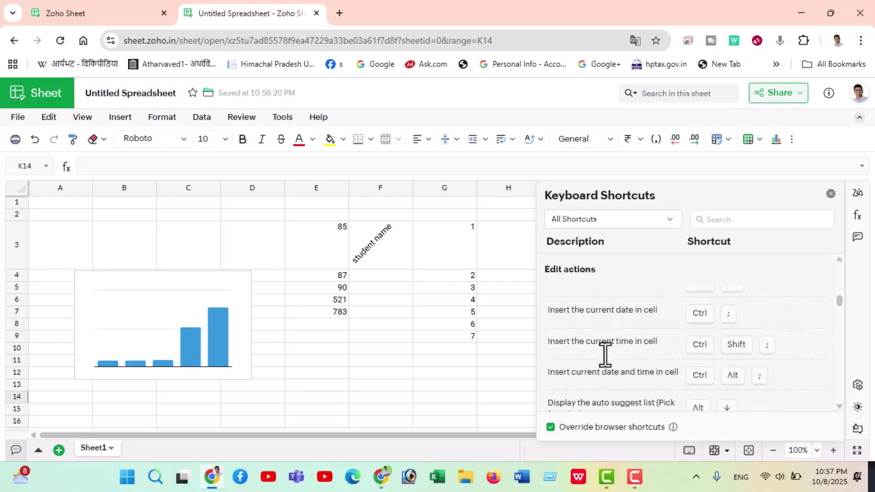
{"action": "scroll", "coordinate": [605, 354], "scroll_direction": "down", "scroll_amount": 2}
{"action": "scroll", "coordinate": [607, 356], "scroll_direction": "down", "scroll_amount": 2}
{"action": "scroll", "coordinate": [609, 358], "scroll_direction": "down", "scroll_amount": 2}
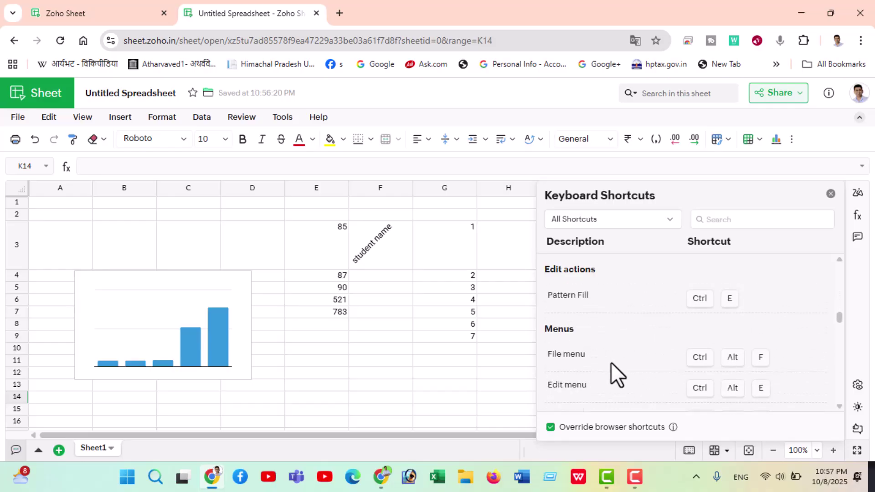
{"action": "scroll", "coordinate": [608, 360], "scroll_direction": "down", "scroll_amount": 2}
{"action": "scroll", "coordinate": [608, 359], "scroll_direction": "down", "scroll_amount": 2}
{"action": "scroll", "coordinate": [609, 359], "scroll_direction": "down", "scroll_amount": 2}
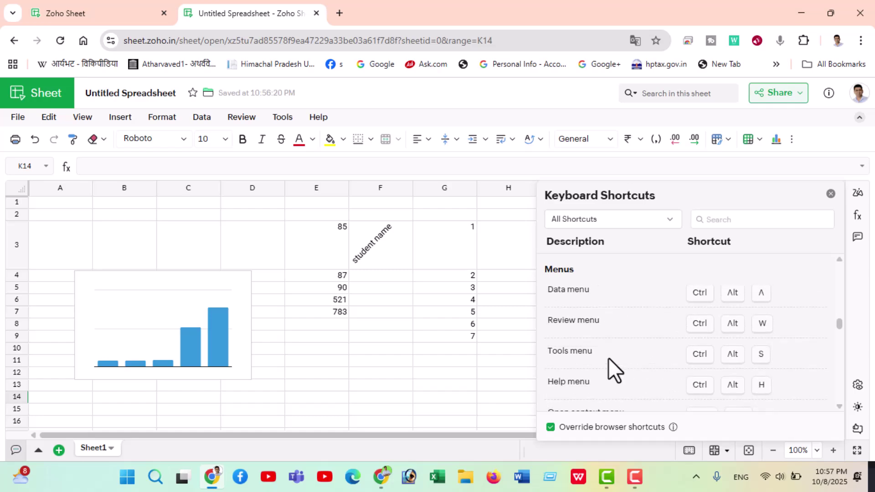
{"action": "scroll", "coordinate": [609, 359], "scroll_direction": "down", "scroll_amount": 2}
{"action": "scroll", "coordinate": [613, 362], "scroll_direction": "down", "scroll_amount": 2}
{"action": "left_click", "coordinate": [394, 314]}
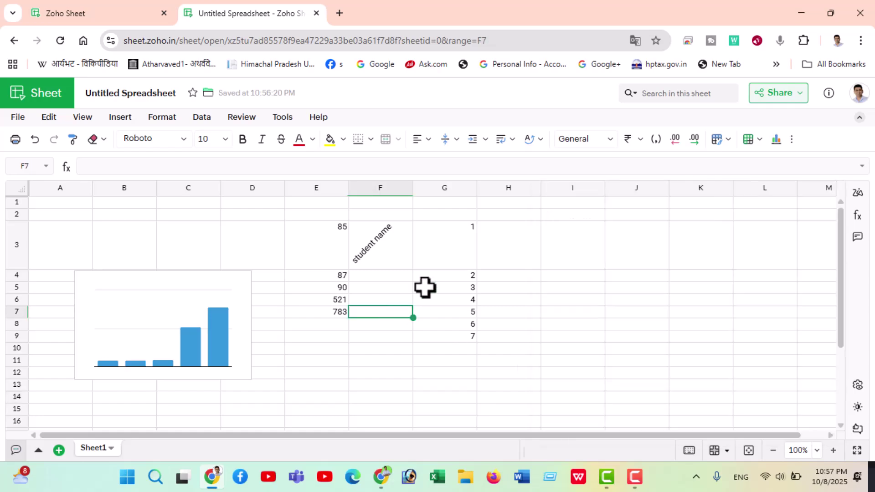